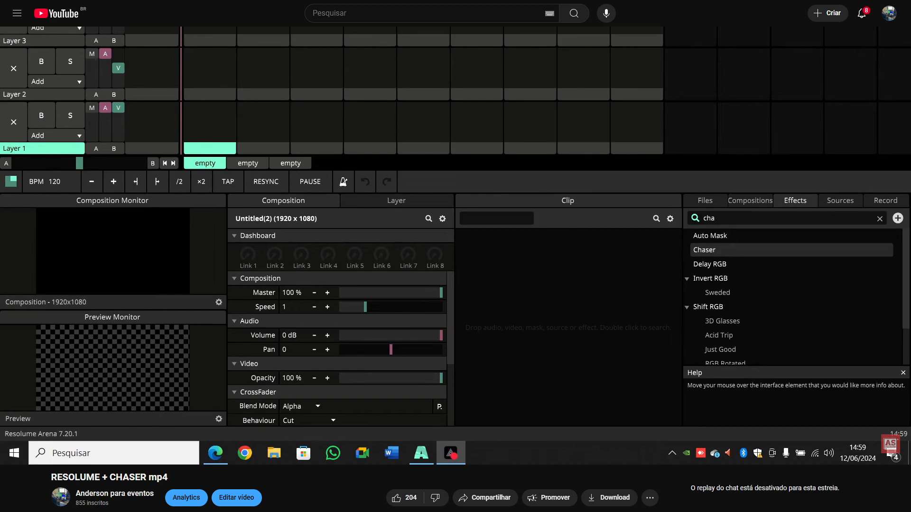
Restart the RESOLUME + CHASER mp4 video from the beginning and play it in full screen.
key("super+d")
left_click(215, 452)
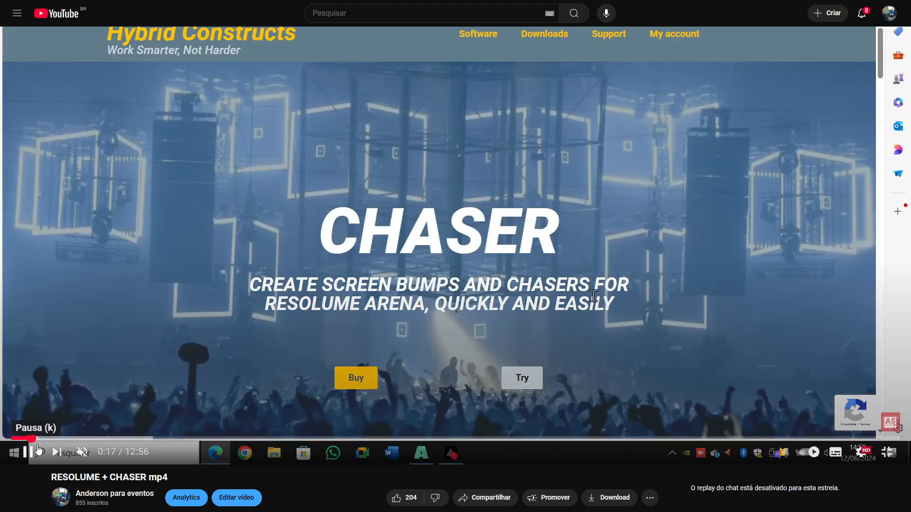
left_click_drag(33, 439, 14, 438)
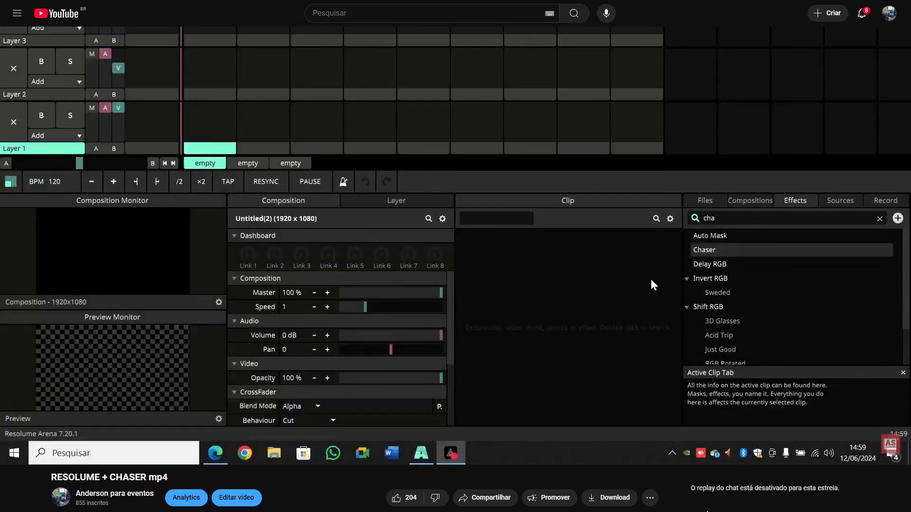
left_click(894, 459)
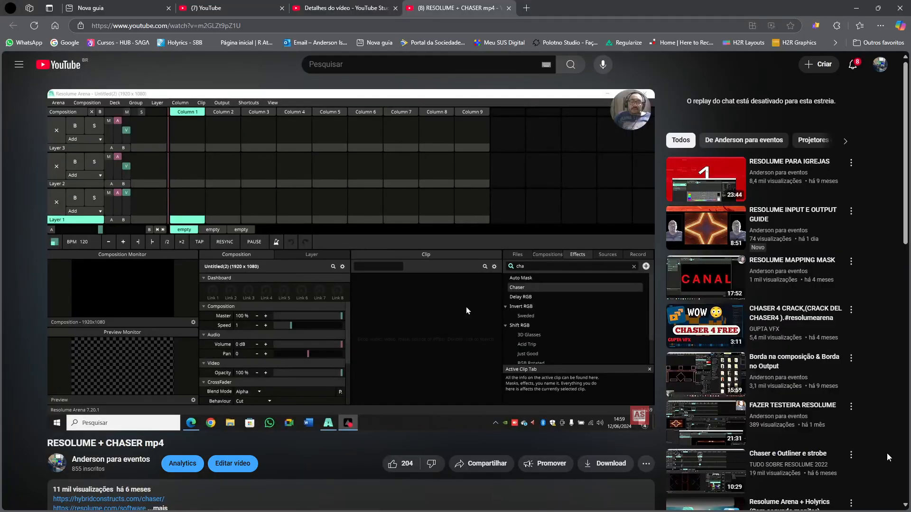
left_click(639, 419)
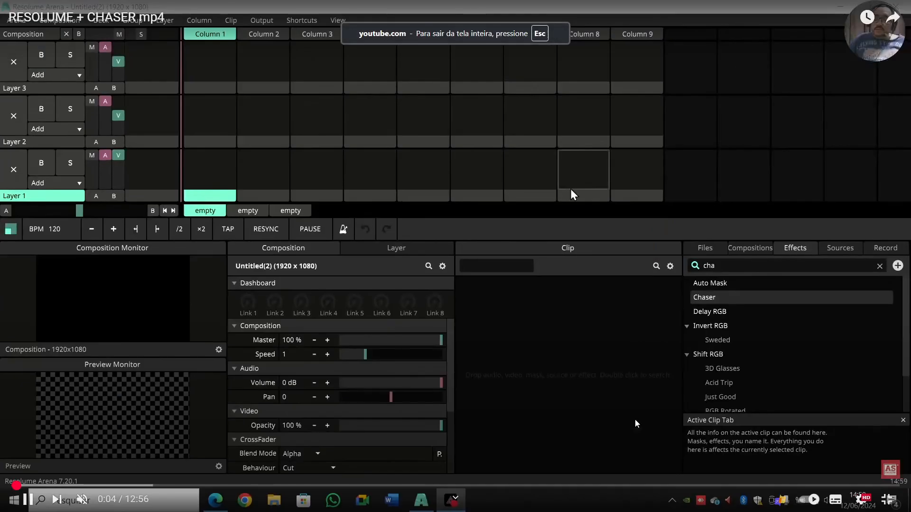
left_click_drag(17, 485, 4, 487)
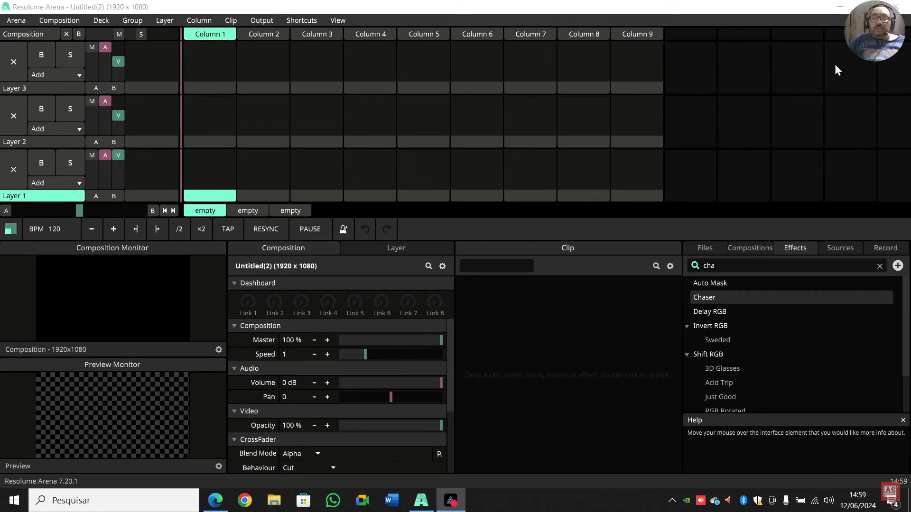
Switch to the Edge browser and look over the Chaser product page on hybridconstructs.com.
left_click(835, 7)
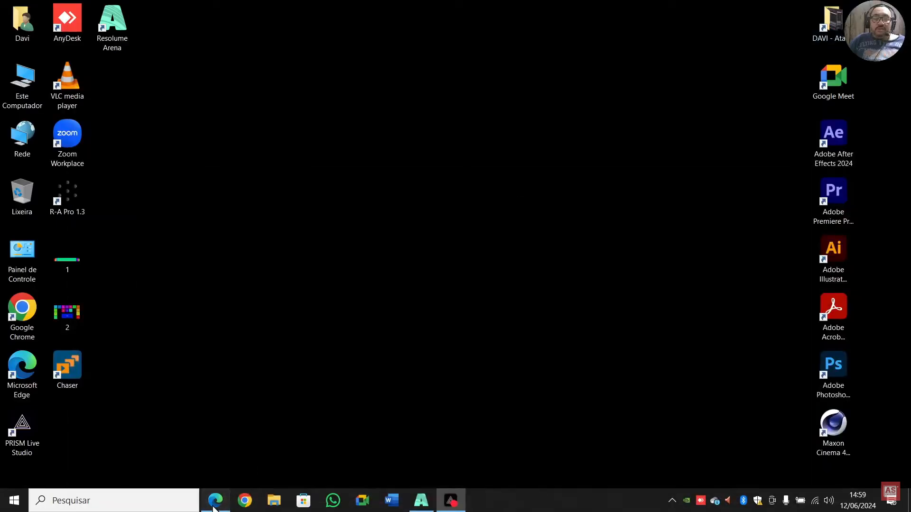
left_click(216, 501)
left_click(304, 10)
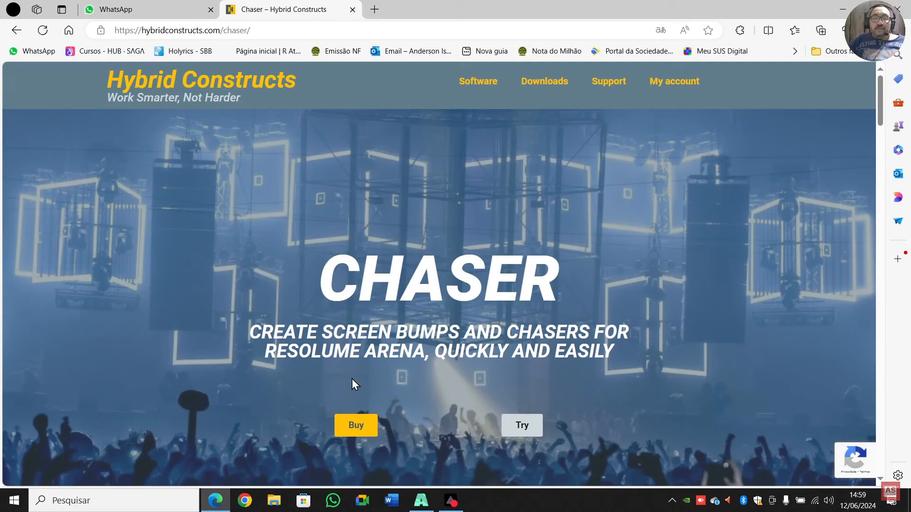
scroll(375, 384, "down", 2)
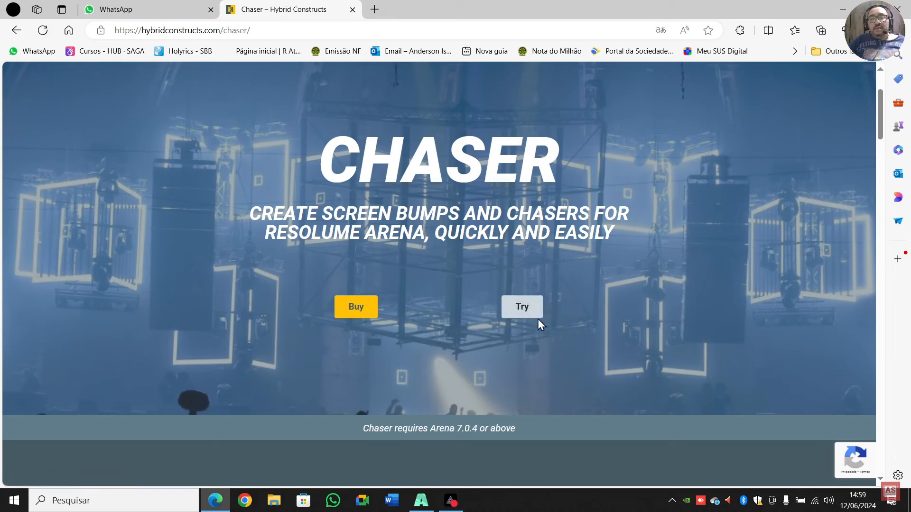
scroll(505, 309, "up", 3)
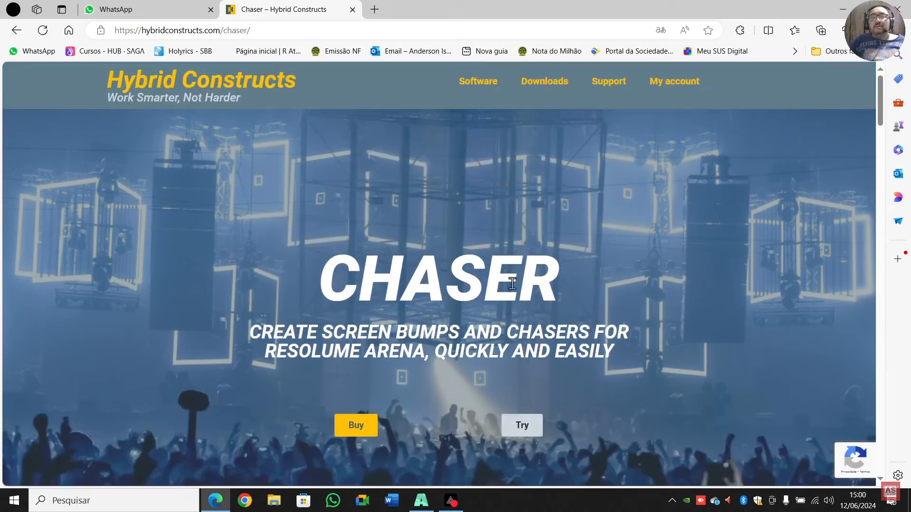
Open the Hybrid Constructs downloads page and download the Windows version of Chaser.
left_click(562, 84)
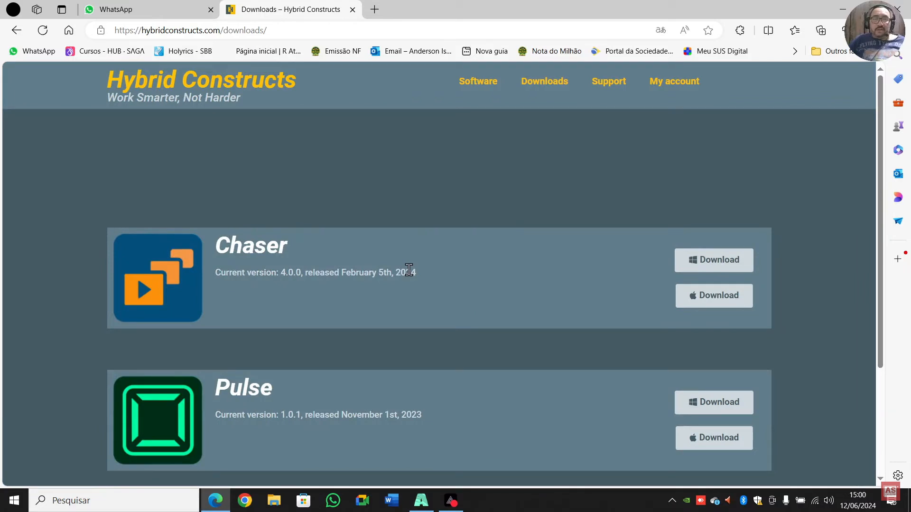
scroll(412, 275, "down", 3)
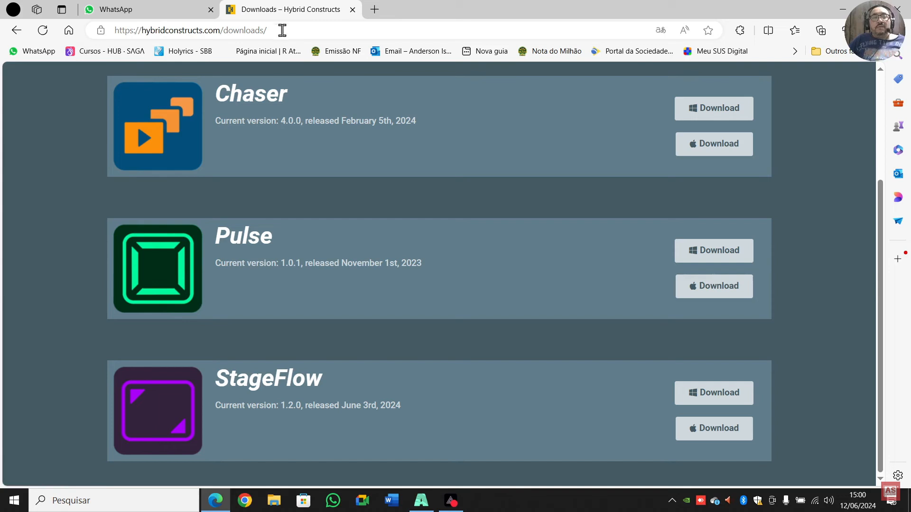
scroll(353, 238, "up", 3)
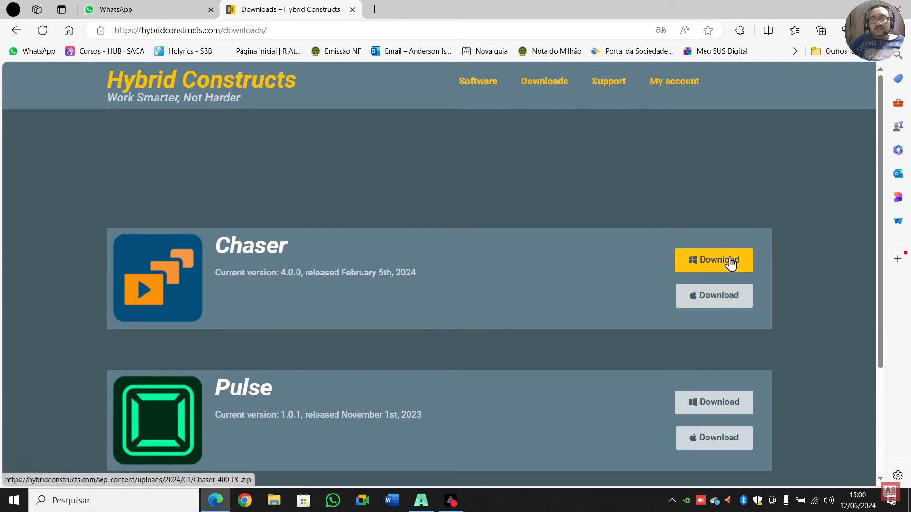
left_click(731, 264)
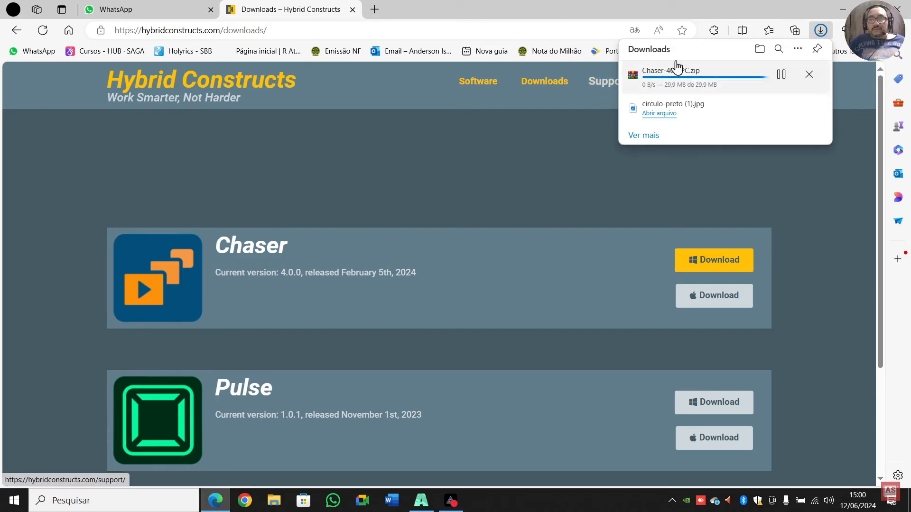
Switch to Resolume Arena and set the composition size to 4096 x 2160.
left_click(845, 9)
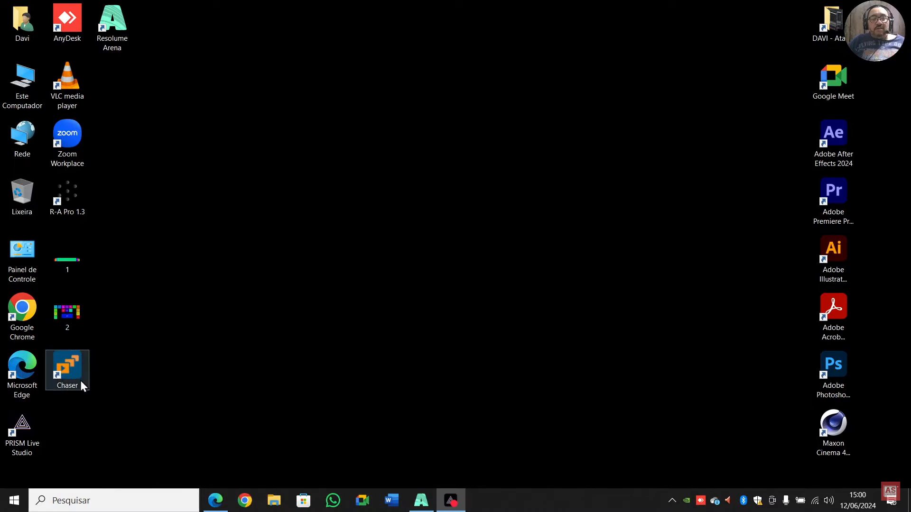
left_click(420, 503)
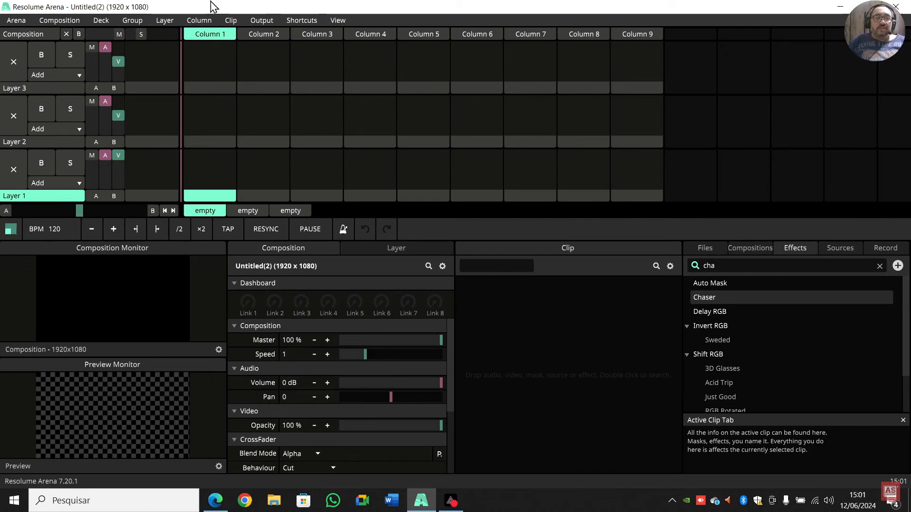
left_click(61, 24)
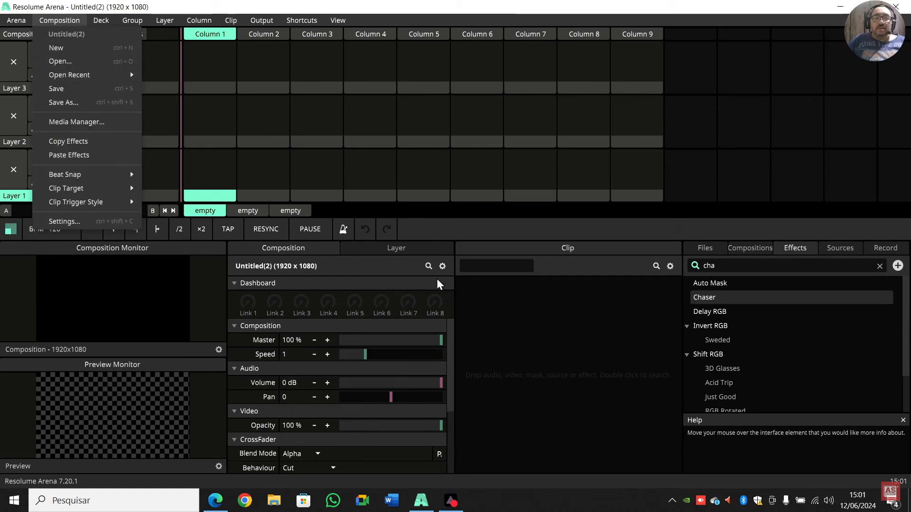
left_click(442, 266)
left_click(491, 466)
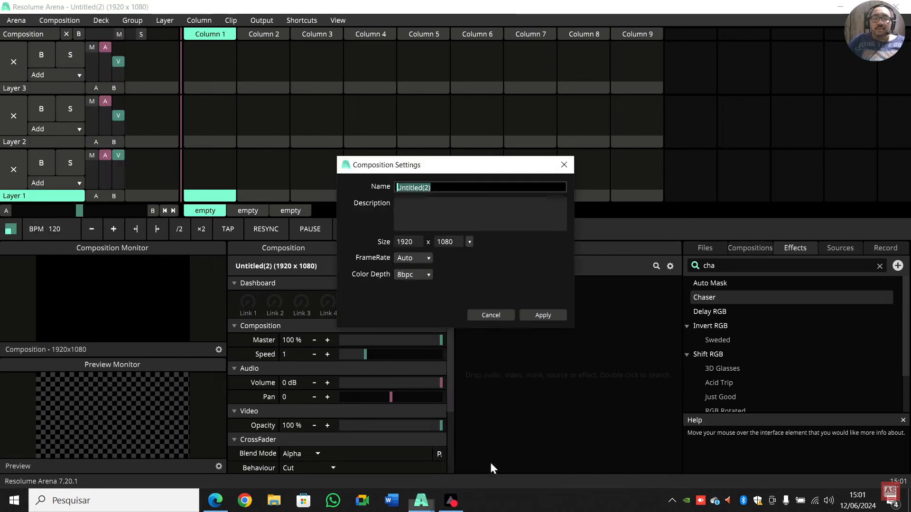
left_click(407, 243)
type("40966")
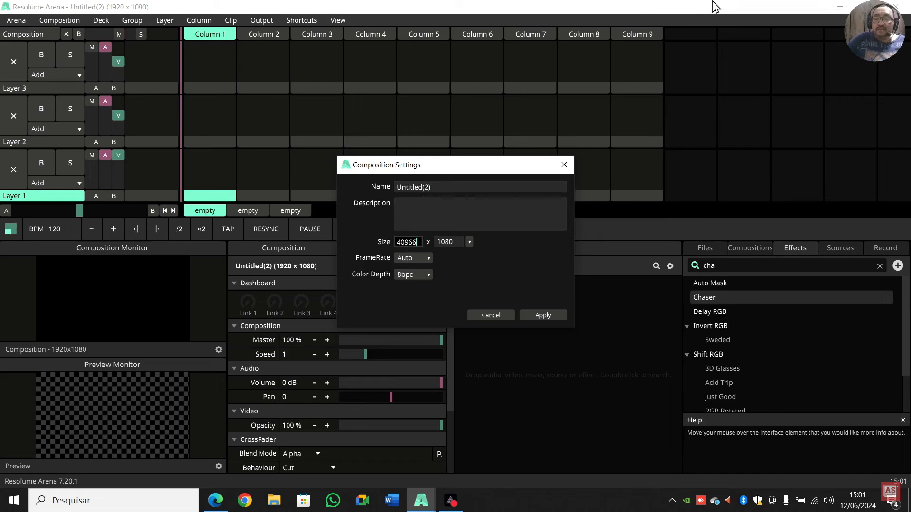
key("BackSpace")
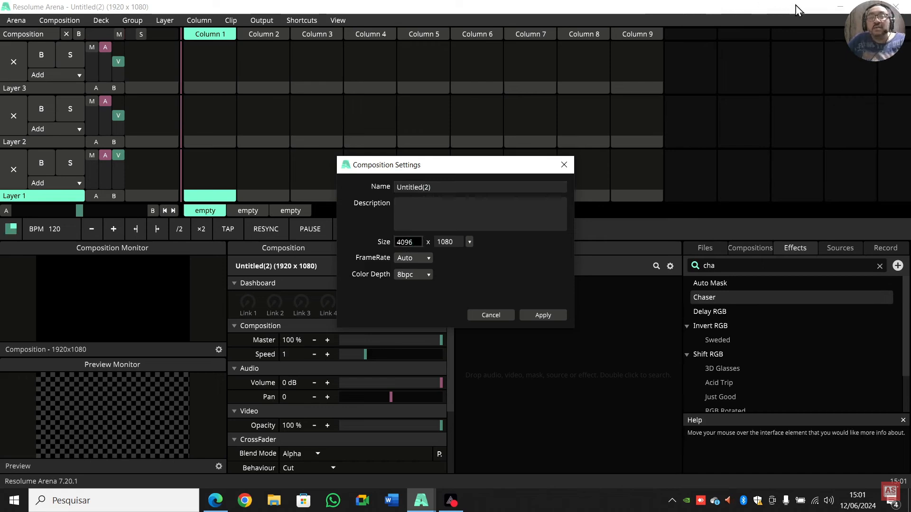
left_click(446, 243)
type("2160")
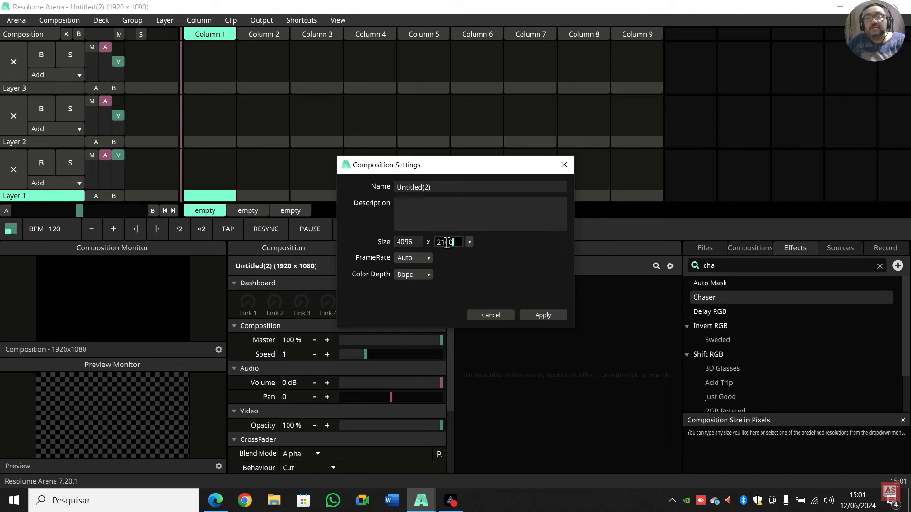
left_click(553, 314)
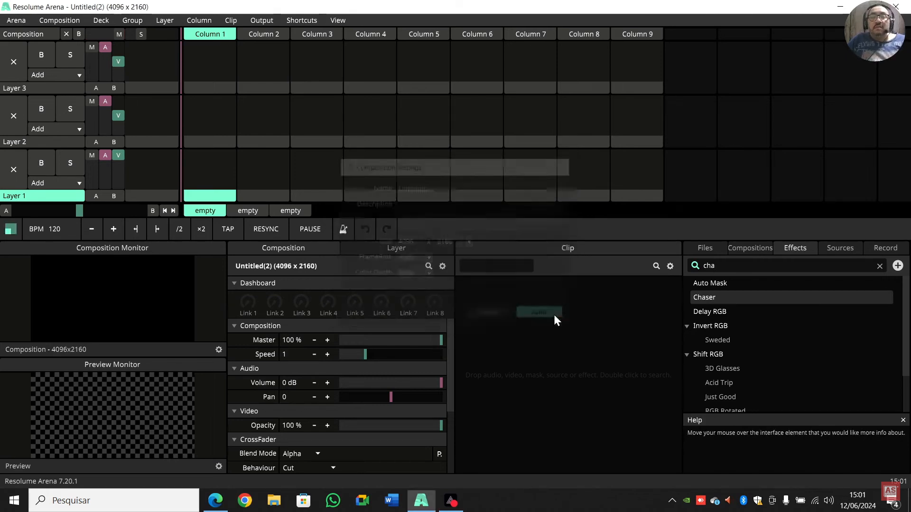
Open the Advanced Output setup and replace the existing slice layout with a new one containing a single full-screen slice.
left_click(268, 20)
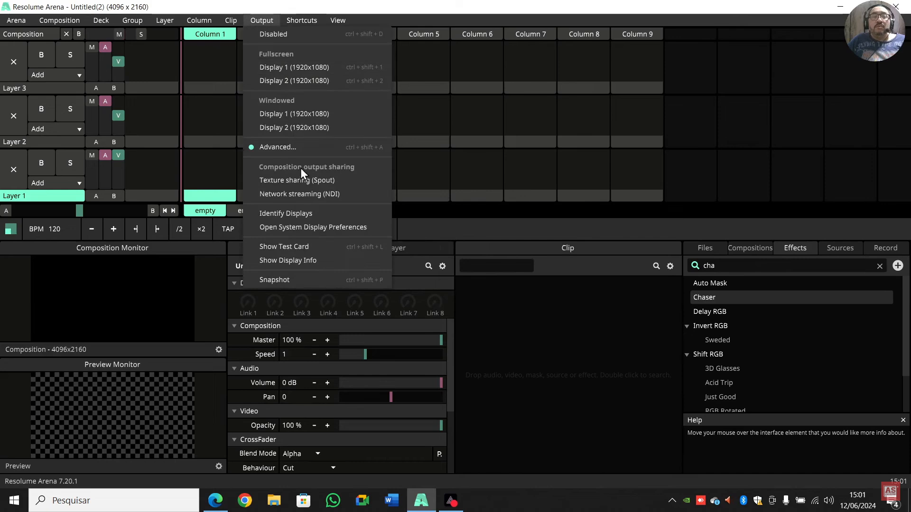
left_click(301, 150)
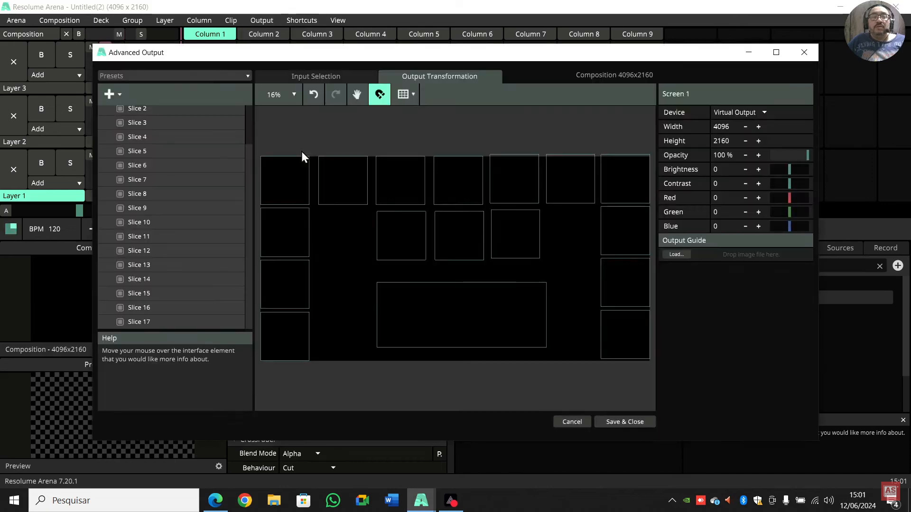
left_click(122, 77)
left_click(137, 153)
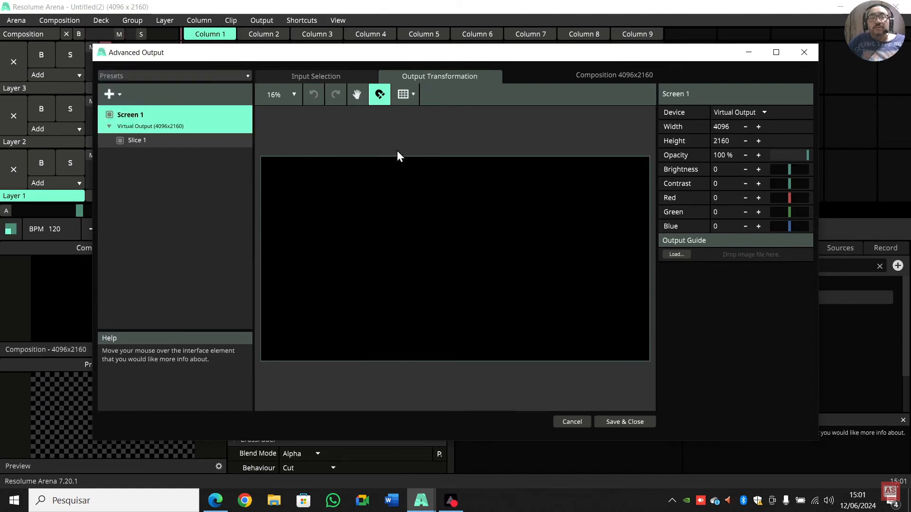
Set Slice 1's width to 512 and duplicate it so a full-height strip sits against each side edge of the virtual screen.
left_click(336, 227)
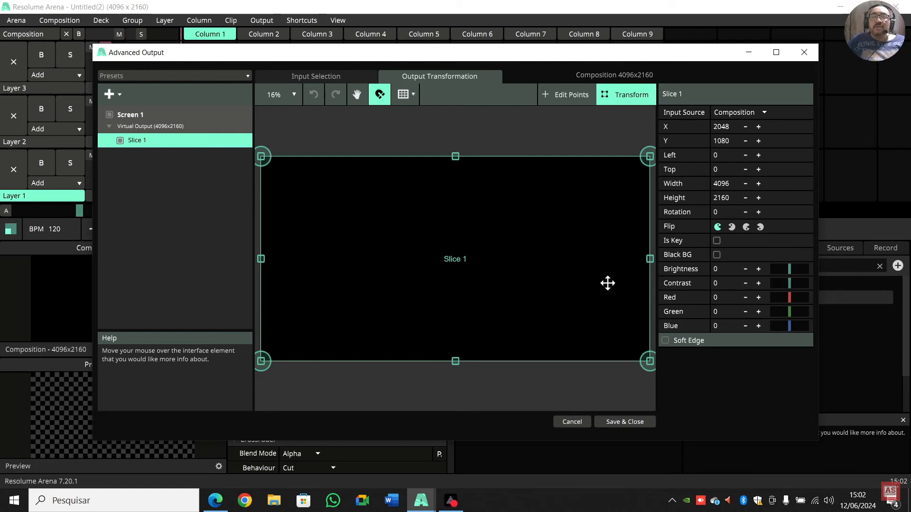
left_click_drag(649, 258, 303, 276)
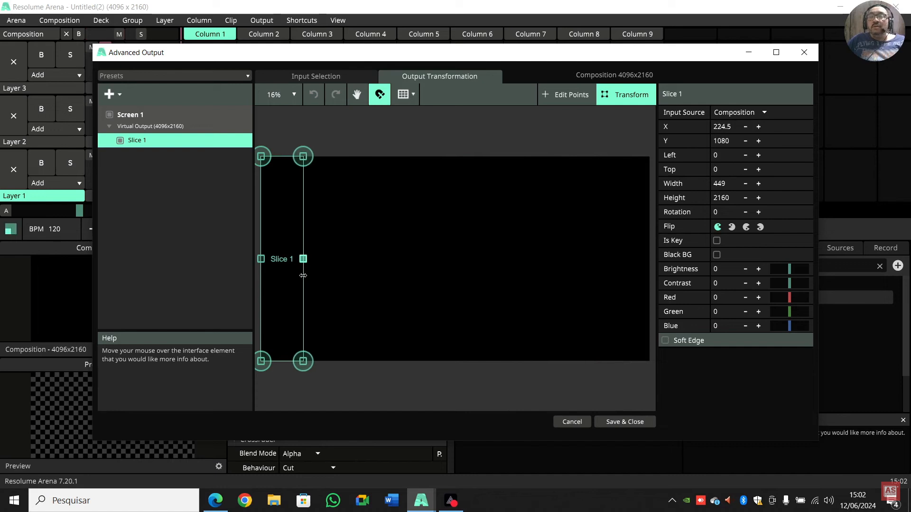
double_click(717, 185)
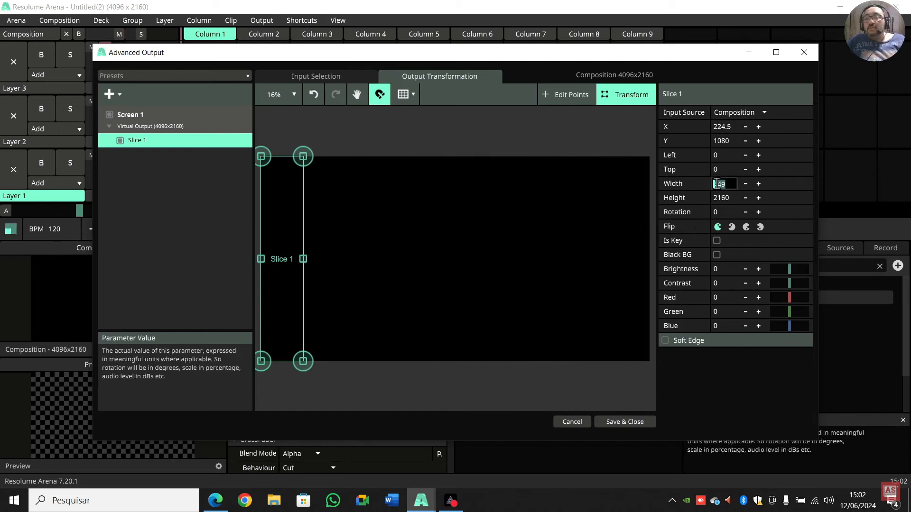
type("512")
key("Return")
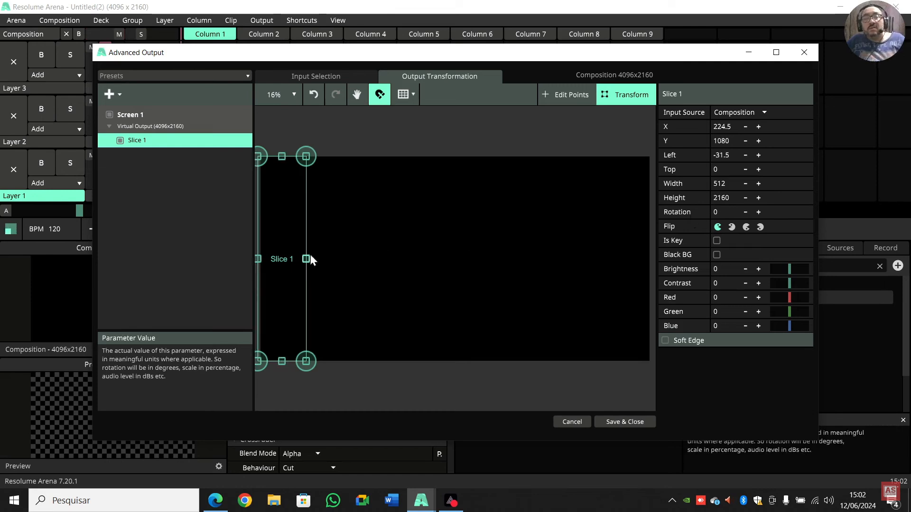
left_click_drag(277, 252, 614, 258)
key("ctrl+d")
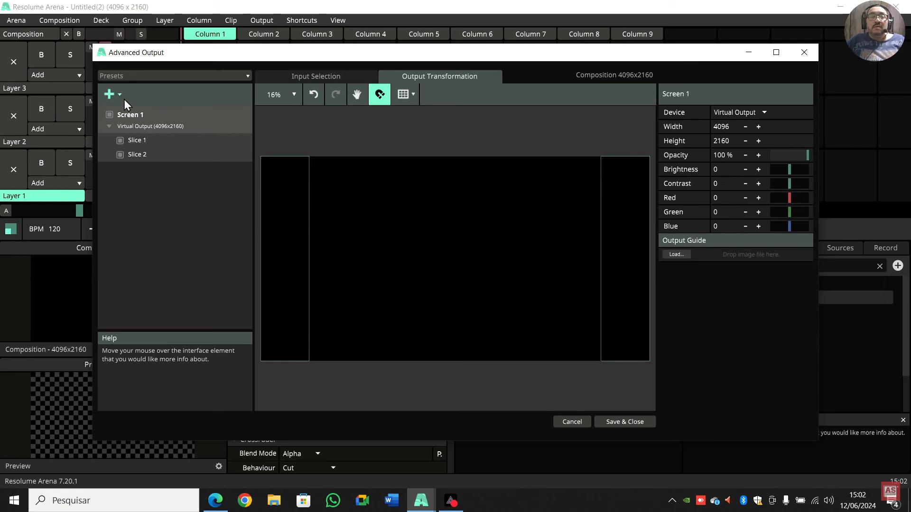
Duplicate the left strip, set the copy's height to 512 and stretch it to 3072 wide along the top between the side strips.
left_click(303, 195)
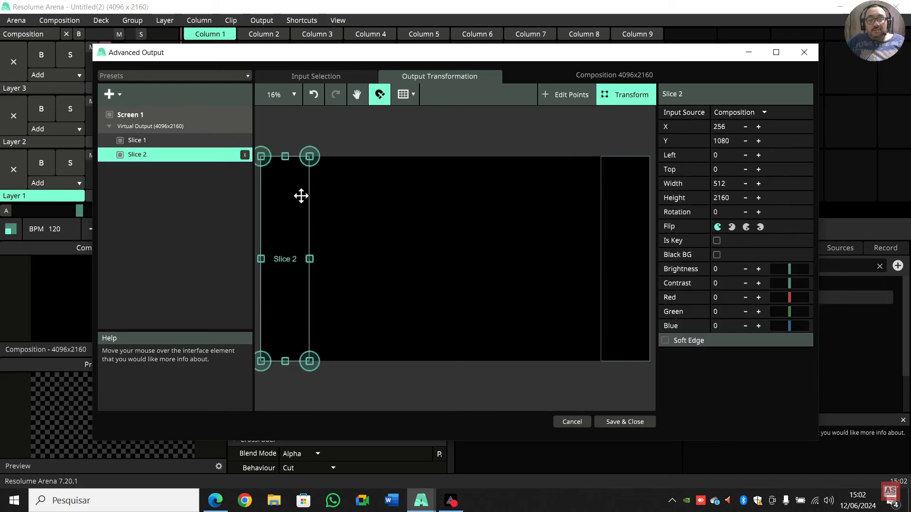
key("ctrl+d")
left_click_drag(300, 204, 351, 205)
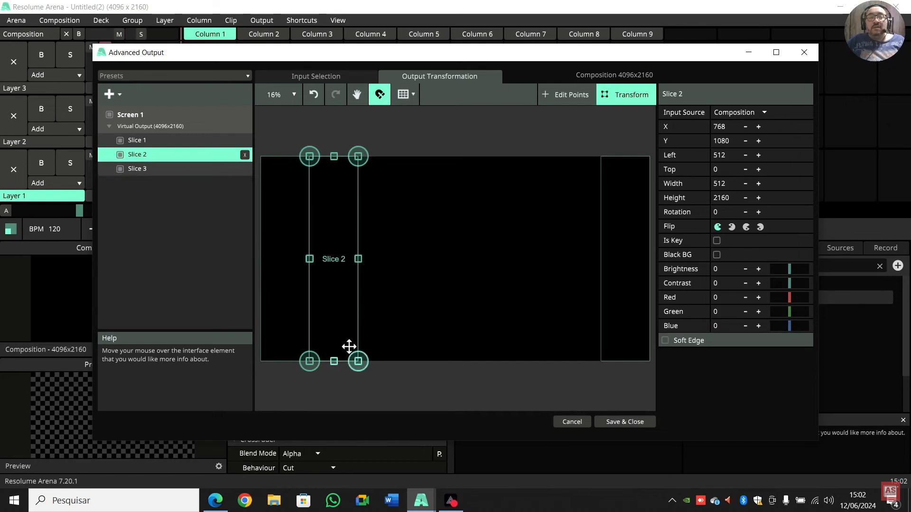
double_click(725, 197)
type("5")
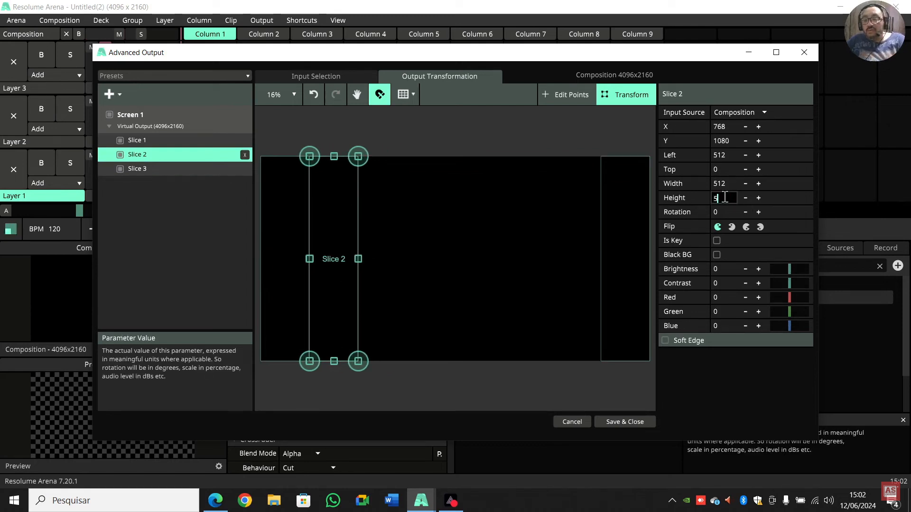
type("12")
key("Return")
left_click_drag(341, 263, 601, 182)
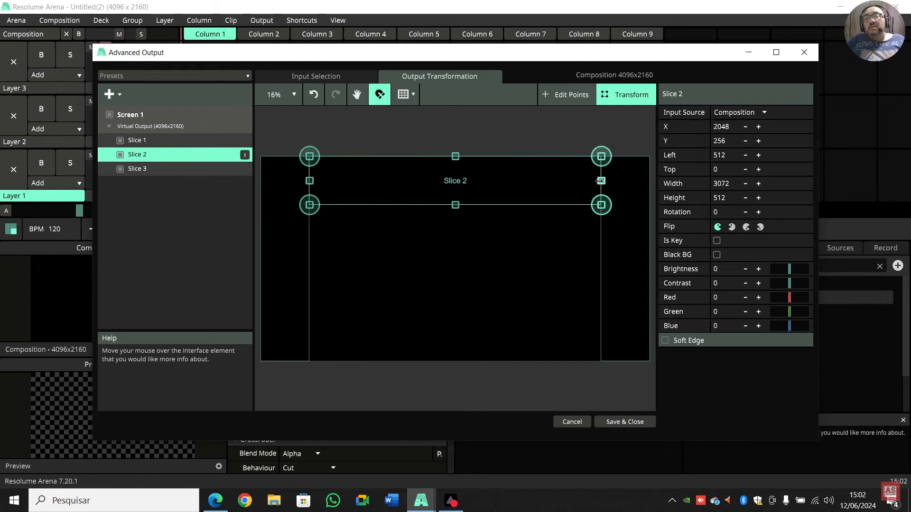
left_click(536, 240)
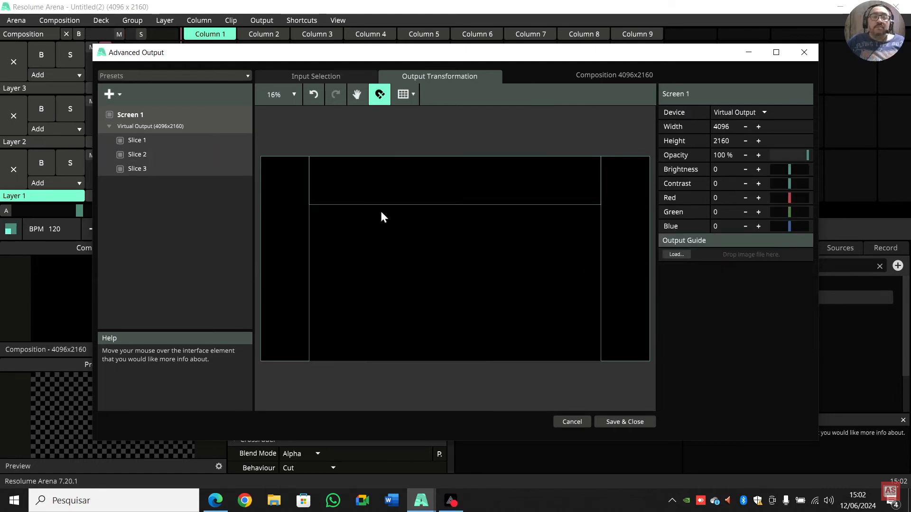
Duplicate the top strip, move the copy below it and narrow it to about 1448 wide in the open middle area.
left_click(405, 191)
left_click_drag(405, 191, 431, 261)
left_click_drag(315, 254, 430, 253)
left_click_drag(578, 253, 565, 253)
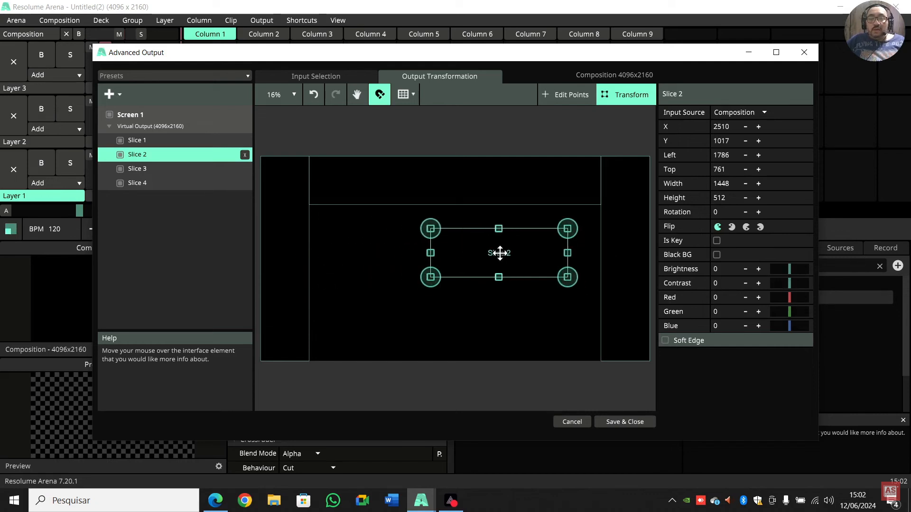
Move the 1448-wide slice to the bottom edge of the virtual screen, centred horizontally.
left_click_drag(499, 252, 460, 335)
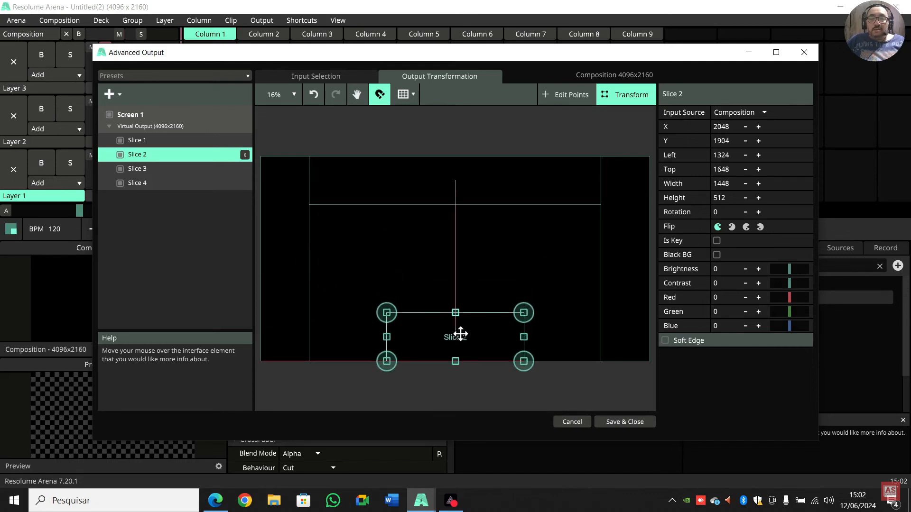
left_click(495, 269)
left_click(473, 328)
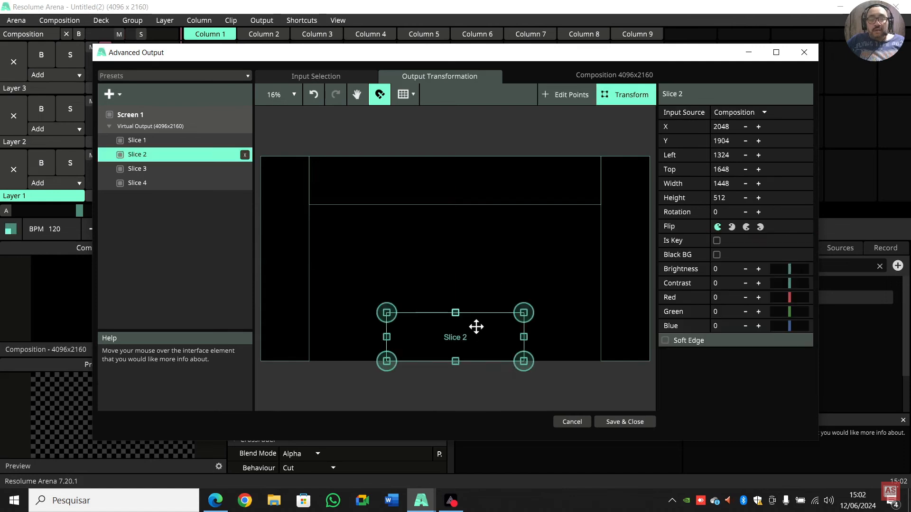
Duplicate the bottom centre slice, move the copy up into the open middle area and set its width to 512.
key("ctrl+d")
left_click_drag(476, 326, 478, 241)
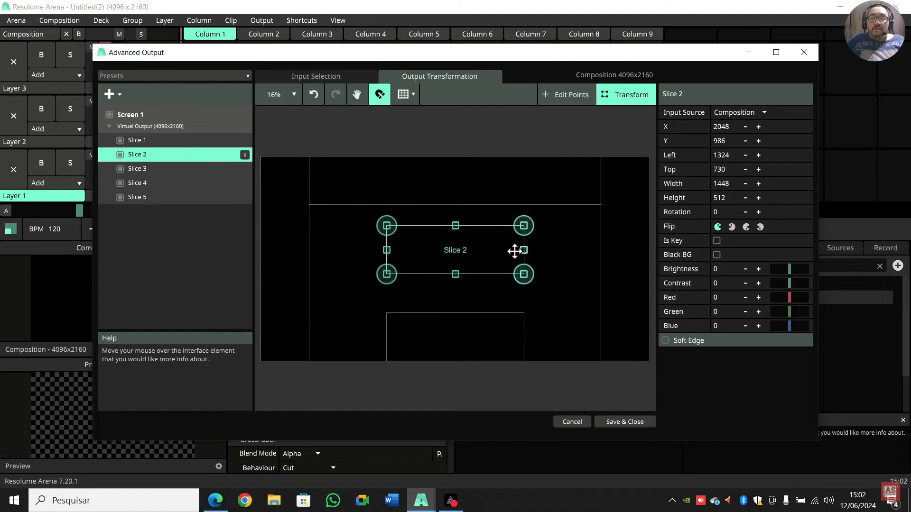
double_click(722, 184)
type("512")
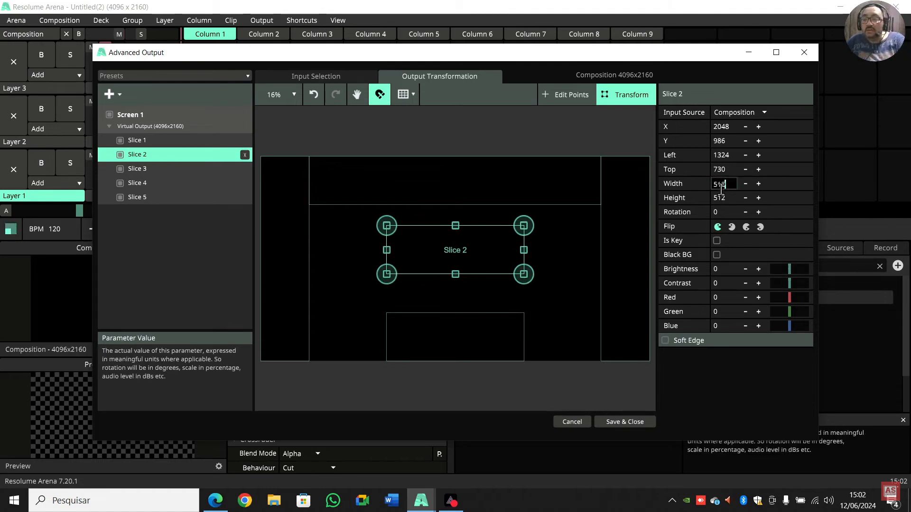
key("Return")
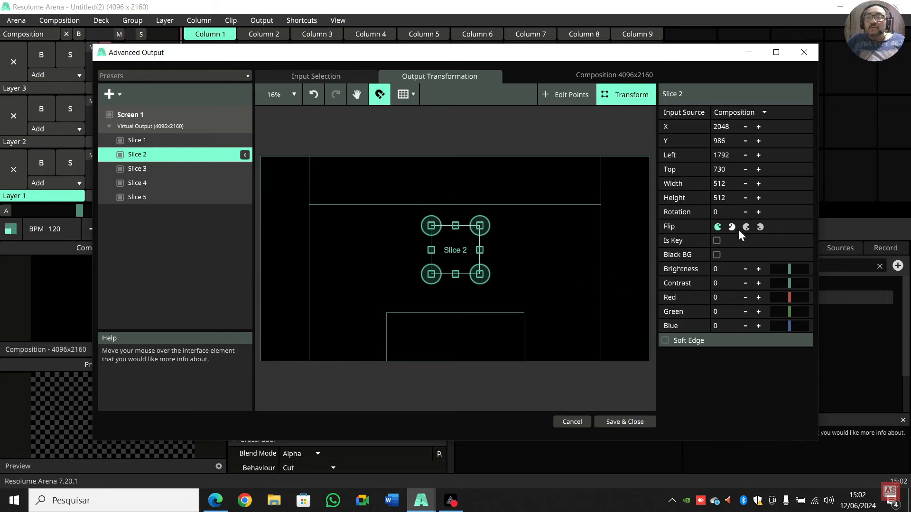
Rotate the 512 square slice about 48 degrees and centre it on the virtual screen.
left_click_drag(759, 212, 821, 249)
left_click_drag(463, 256, 462, 263)
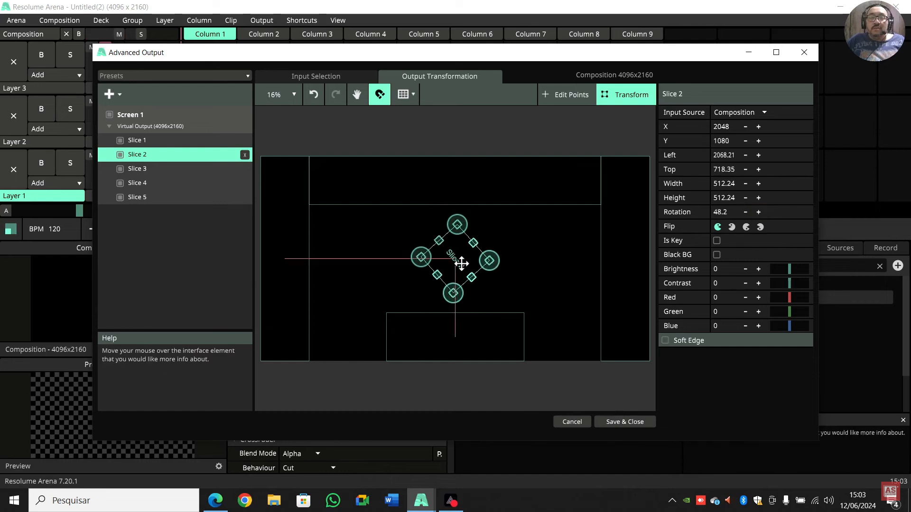
left_click(542, 272)
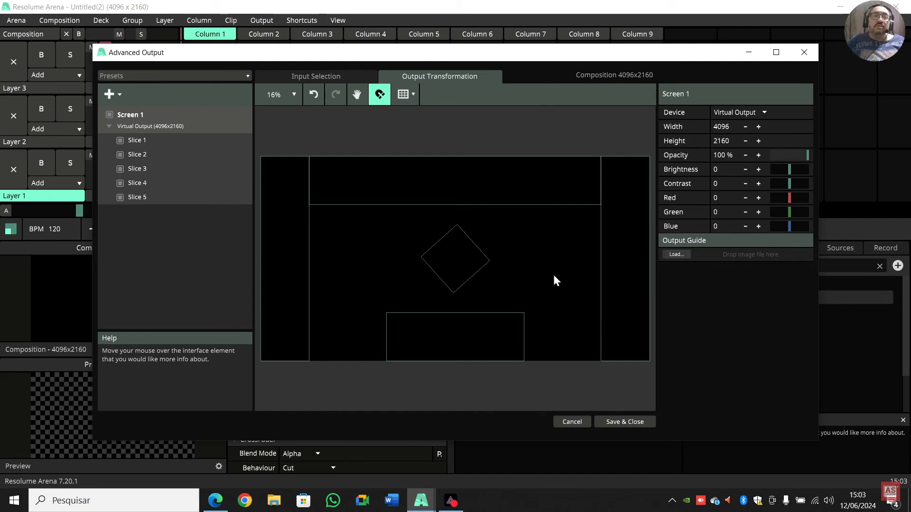
In the input selection, apply Match Output Shape to all five slices.
left_click(333, 78)
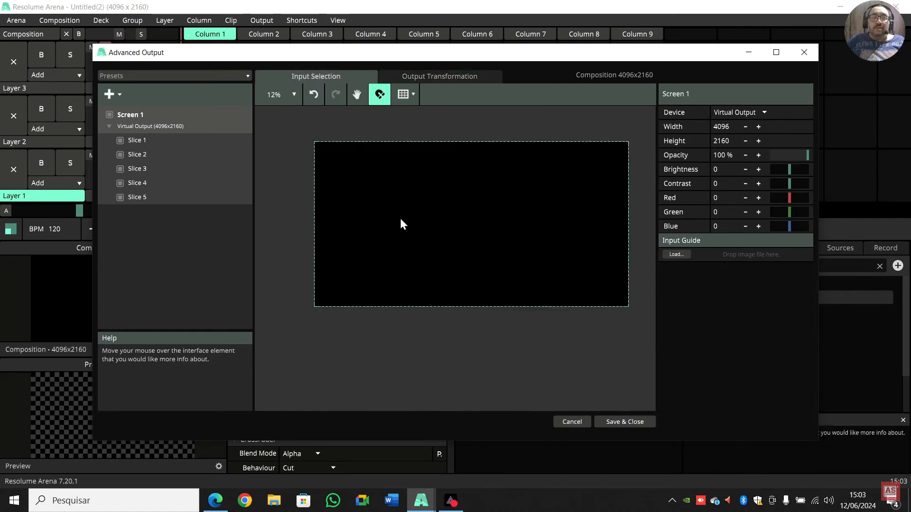
left_click(145, 141)
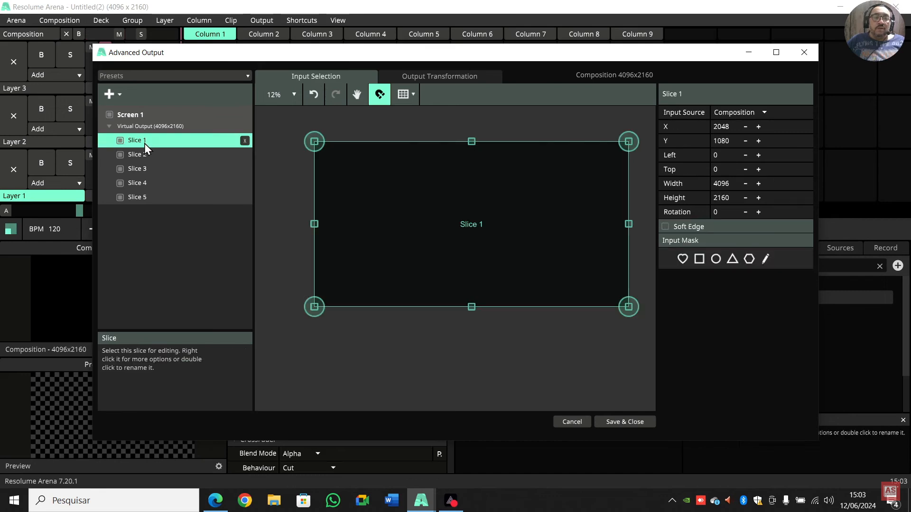
left_click(153, 200, "shift")
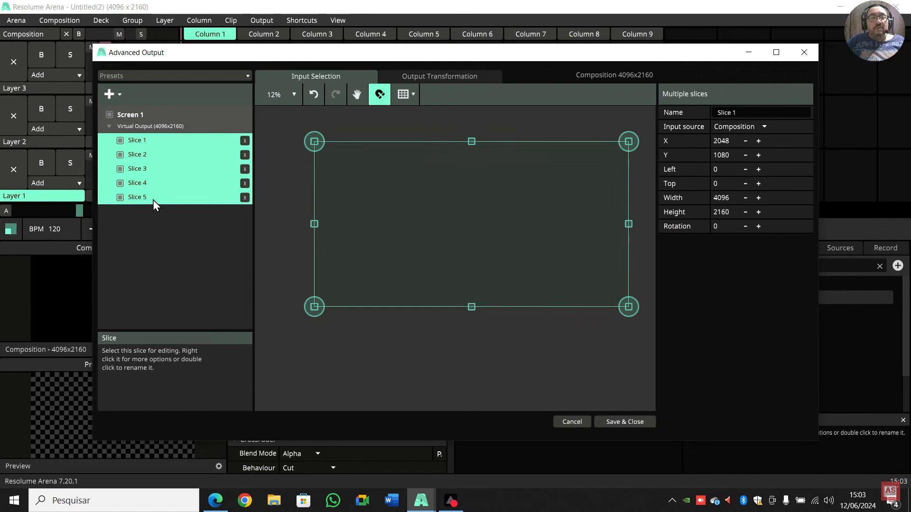
right_click(153, 200)
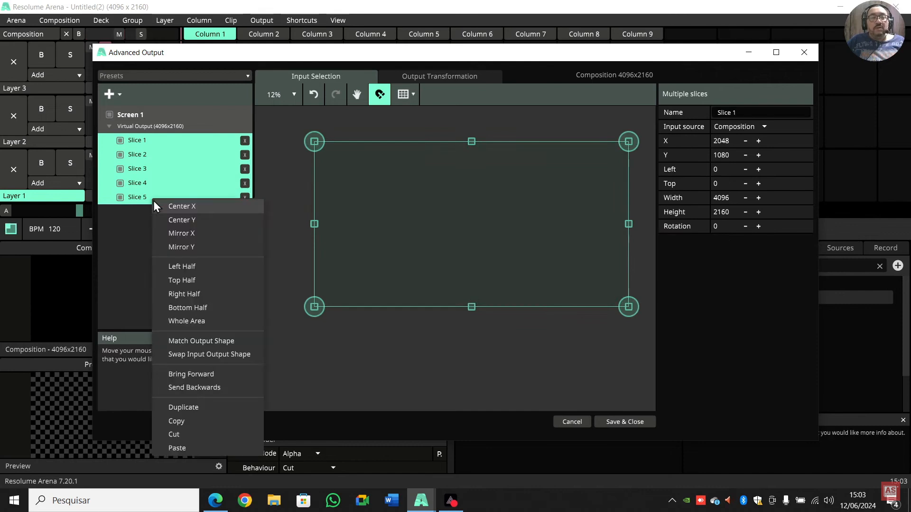
left_click(219, 341)
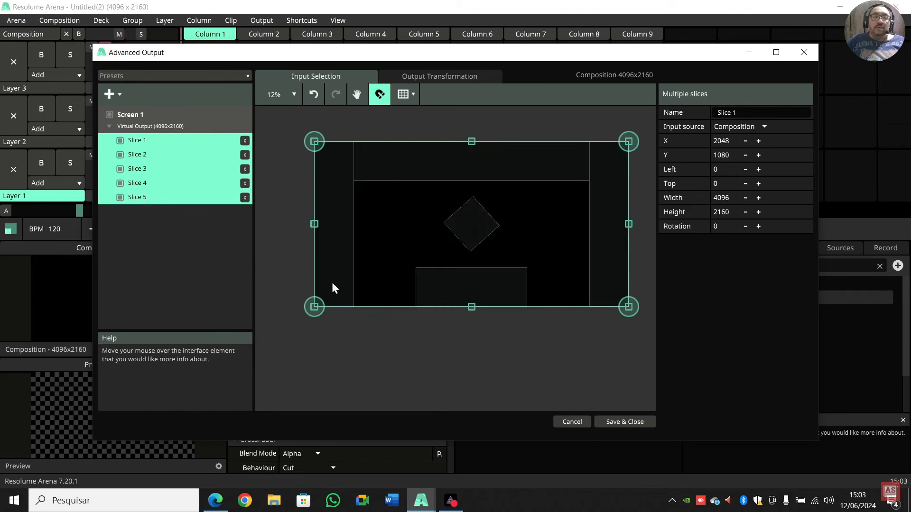
left_click(462, 384)
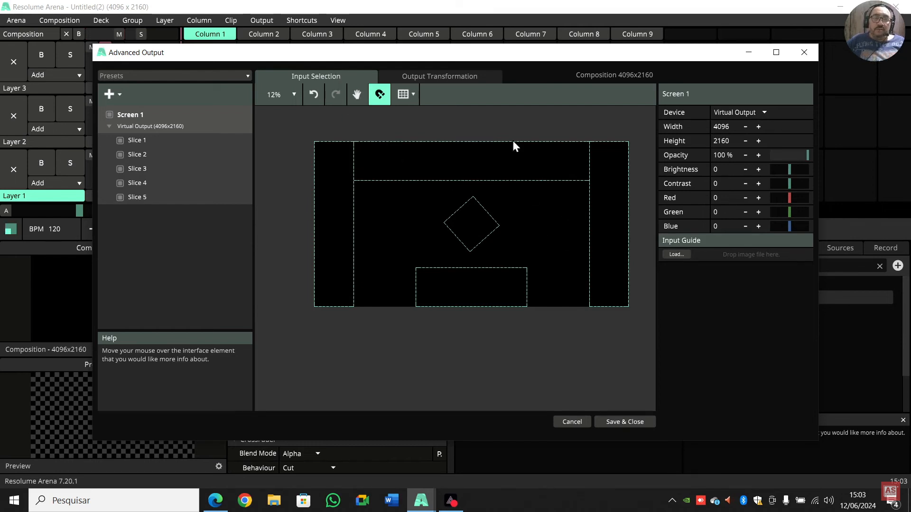
Compare the slice layout in the input selection and output transformation, and examine the shape-matching options for all slices.
left_click(475, 76)
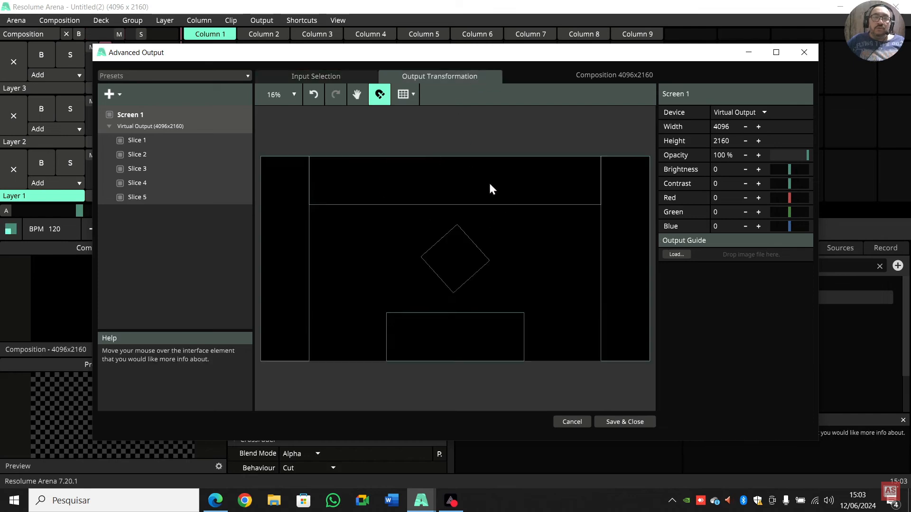
left_click(336, 80)
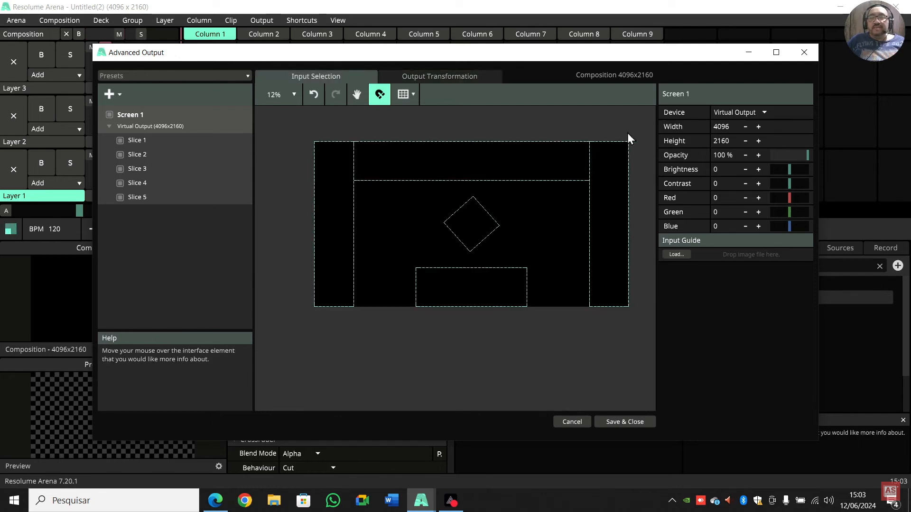
left_click(448, 83)
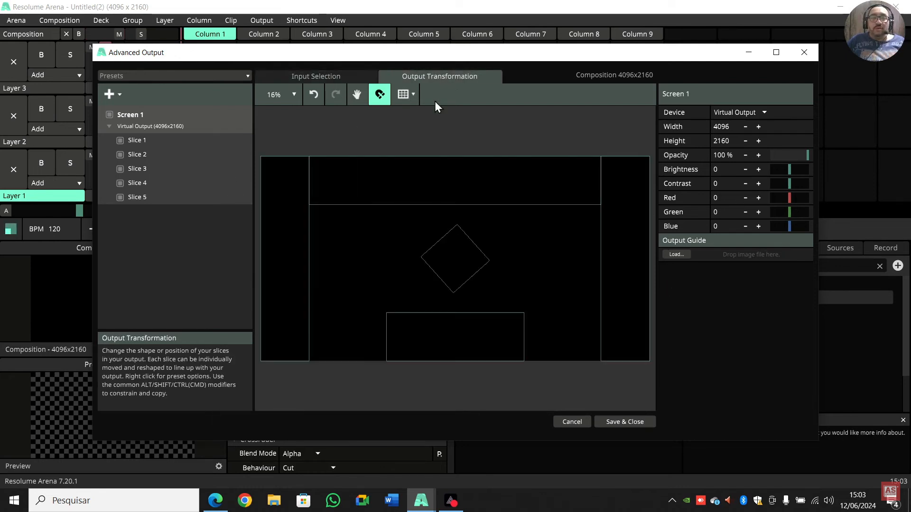
left_click(153, 140)
left_click(164, 196, "shift")
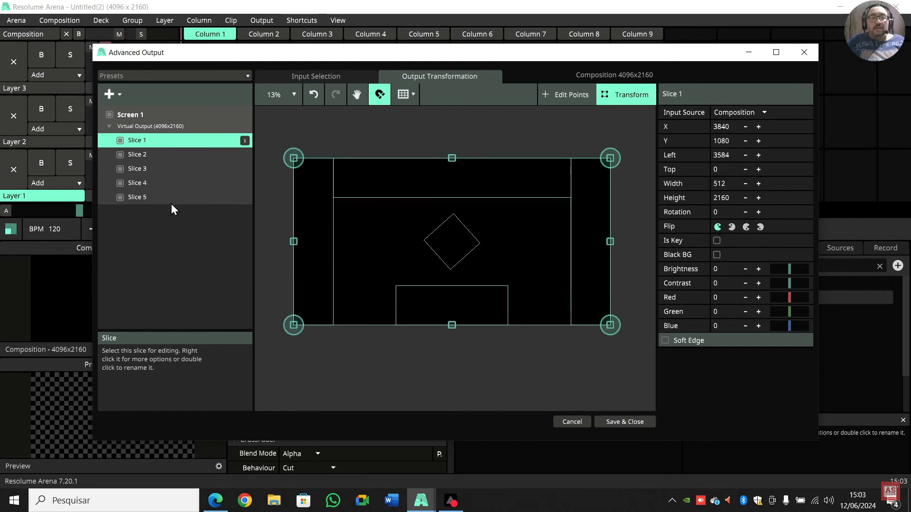
right_click(171, 200)
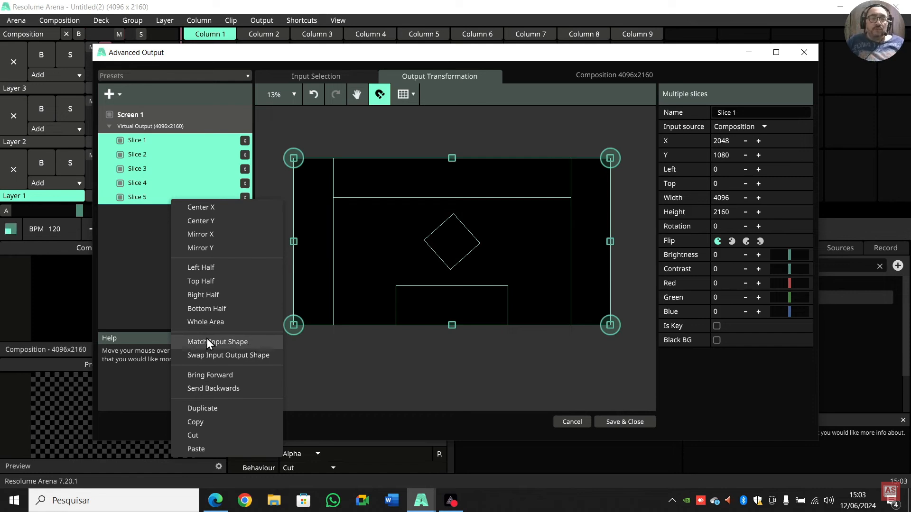
left_click(424, 376)
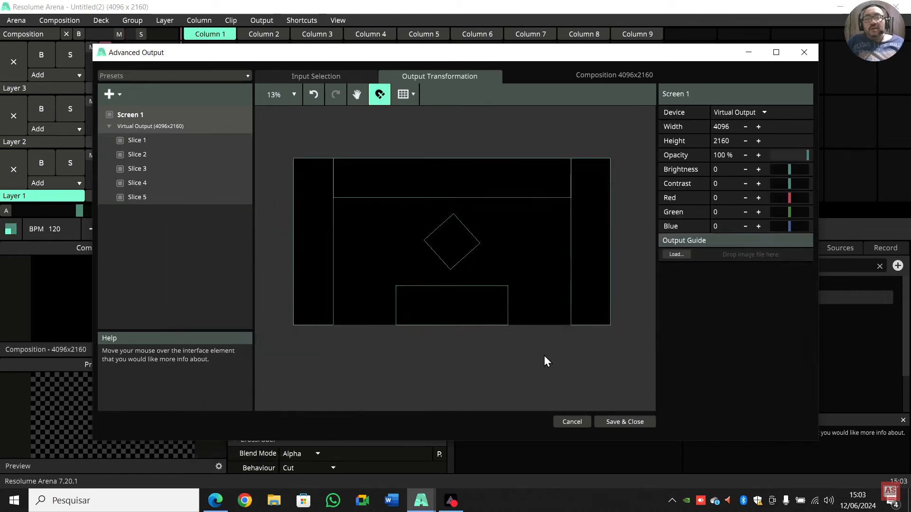
Save and close the Advanced Output setup, and start a new document in Chaser.
left_click(645, 425)
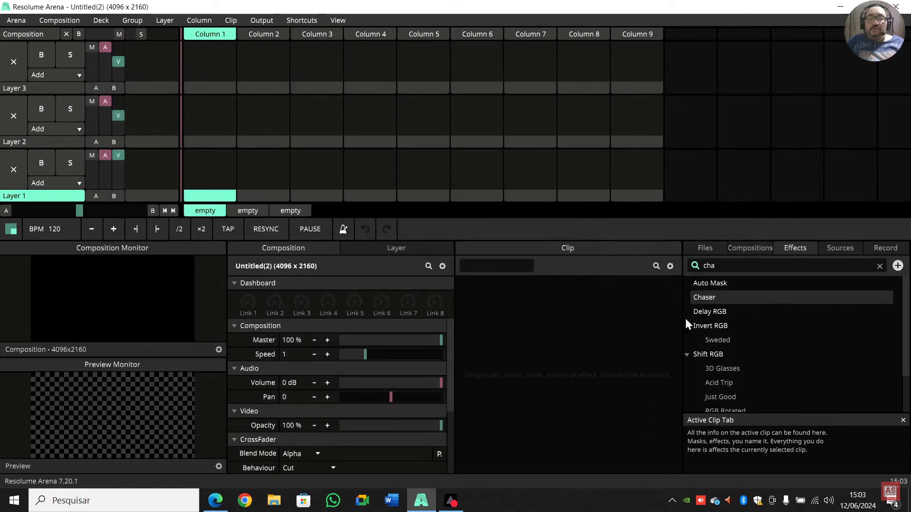
left_click(833, 8)
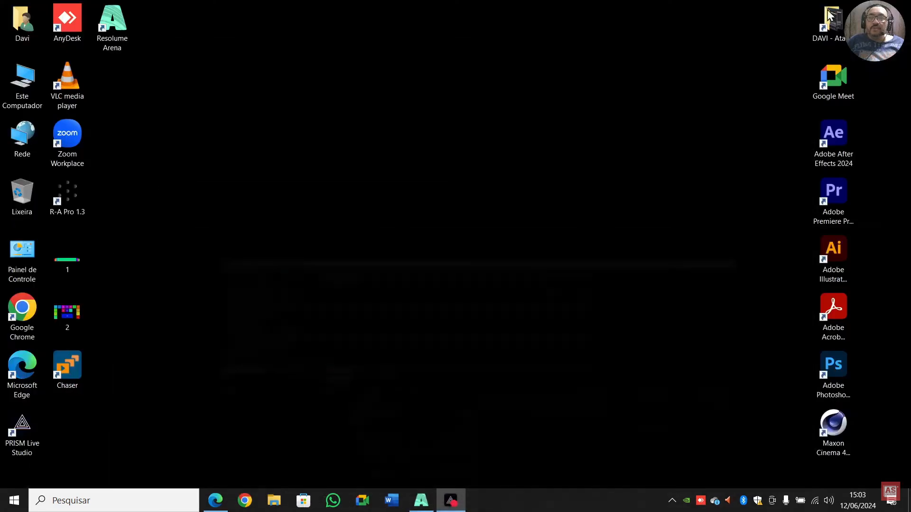
double_click(79, 366)
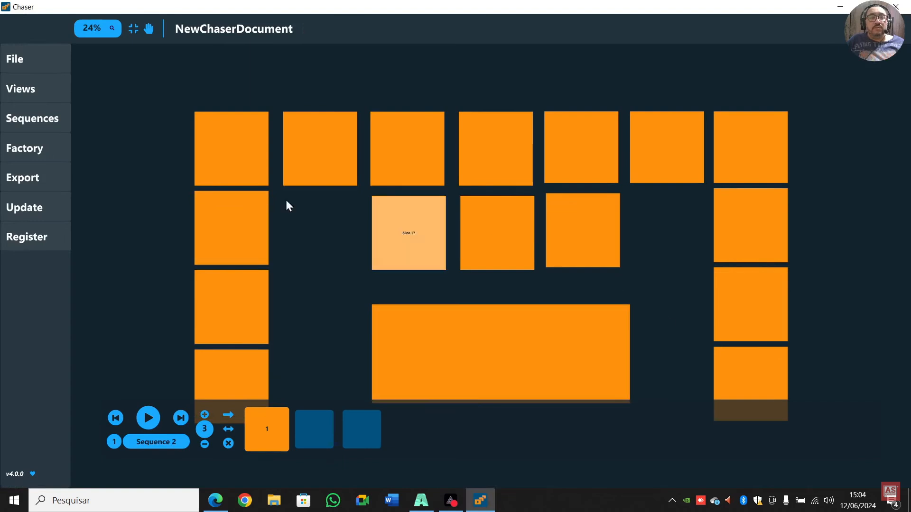
left_click(15, 63)
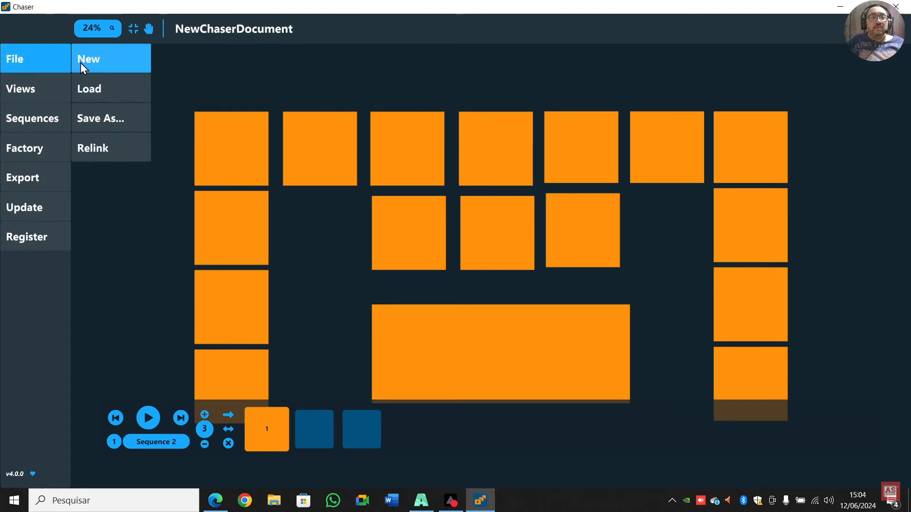
left_click(81, 62)
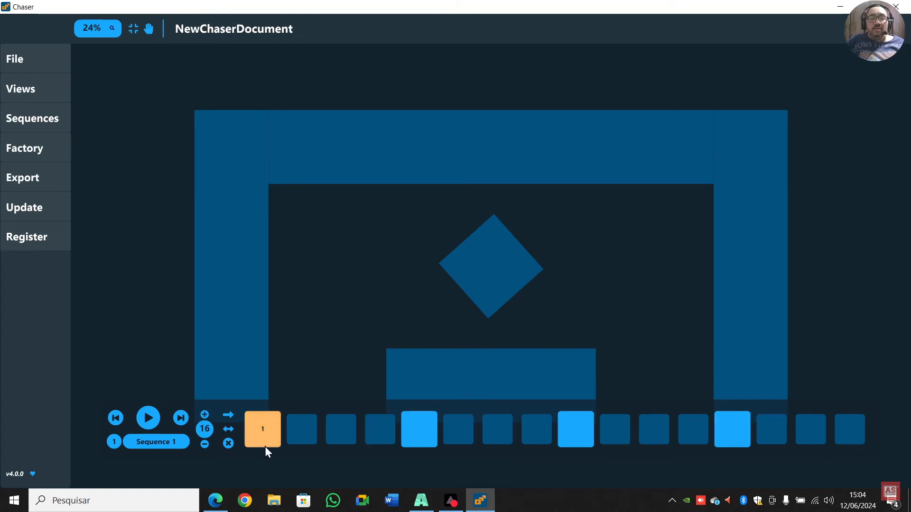
Set the number of steps in Sequence 1 to 4.
left_click(208, 432)
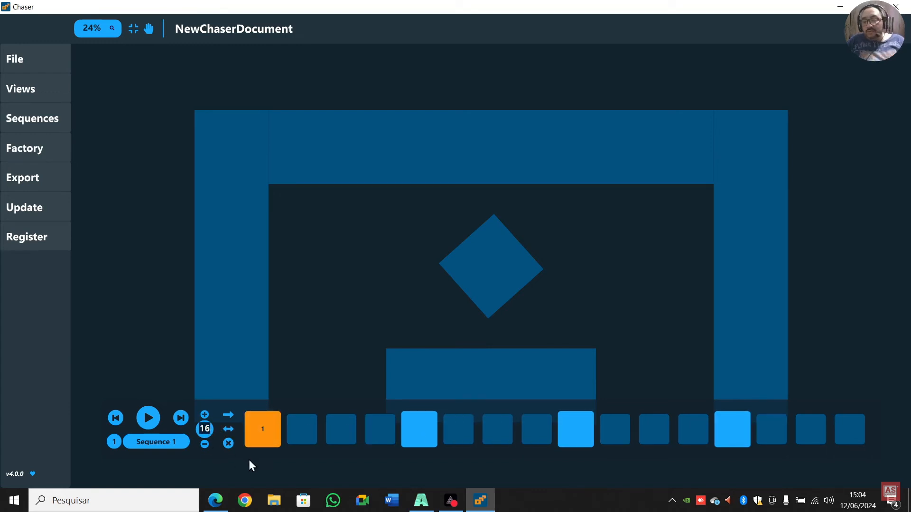
key("BackSpace")
key("BackSpace")
type("4")
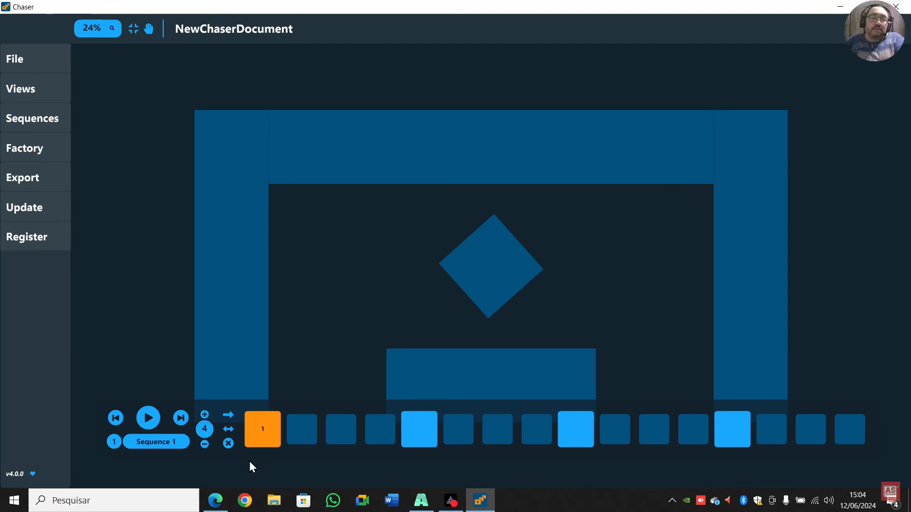
key("Return")
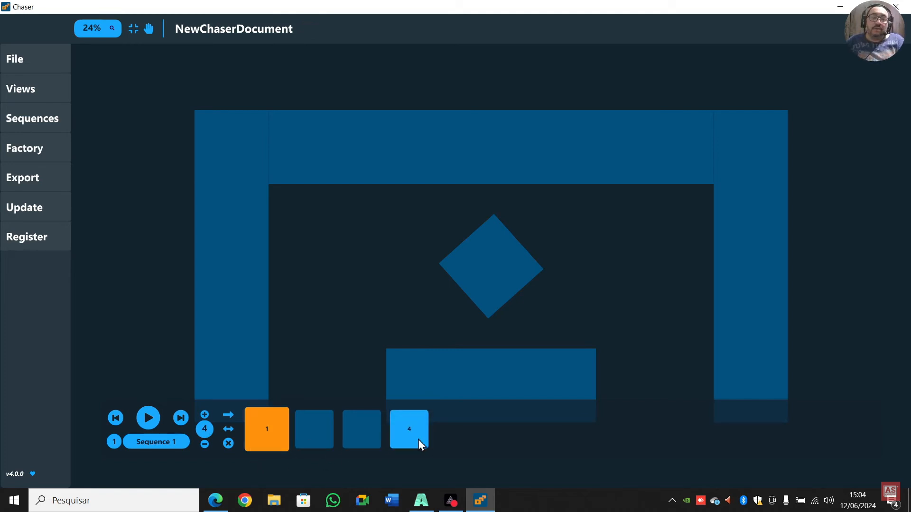
Activate all five slices in step 1 of Sequence 1: both side strips, the top strip, the bottom rectangle and the diamond.
left_click(241, 284)
left_click(532, 179)
left_click(742, 247)
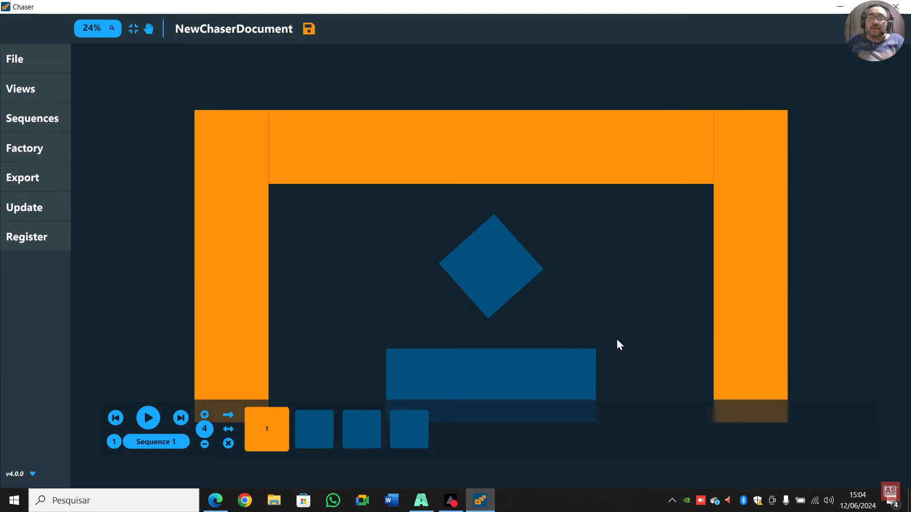
left_click(513, 371)
left_click(491, 255)
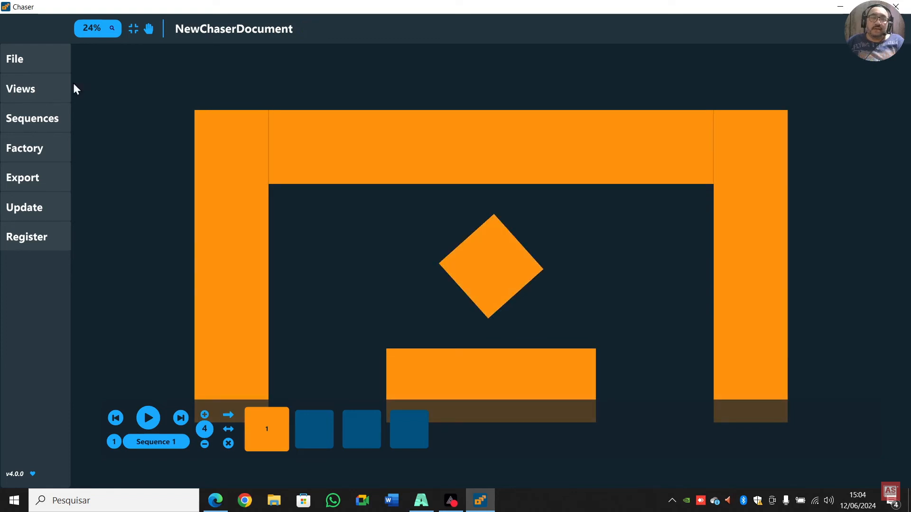
Export the input map to the desktop as a PNG named 3, and switch back to Resolume Arena.
left_click(36, 179)
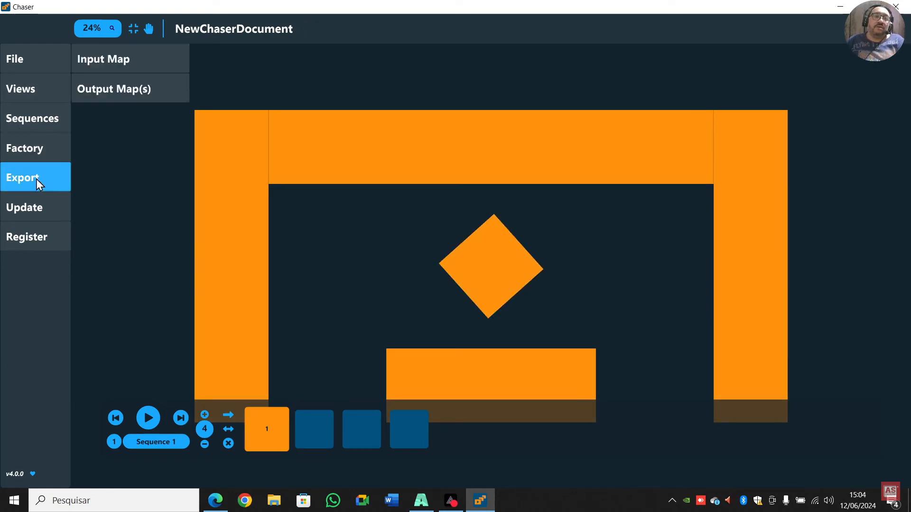
left_click(156, 61)
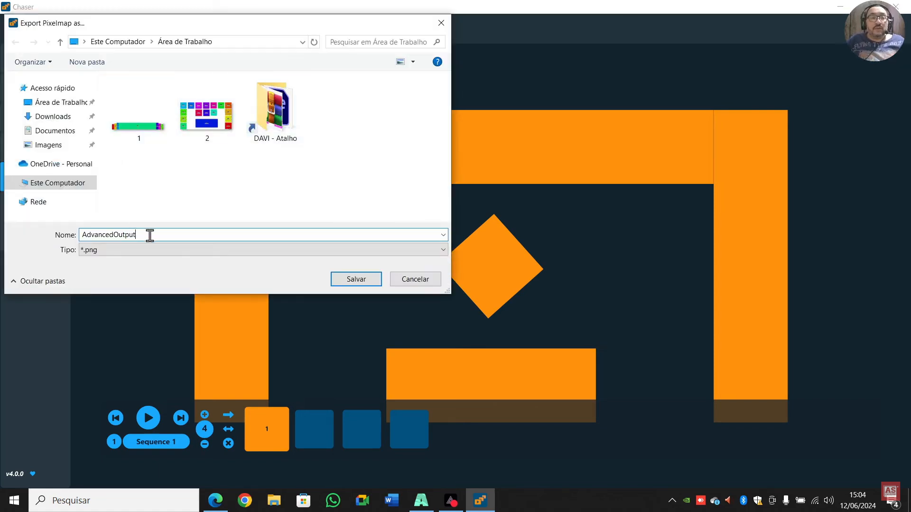
left_click_drag(150, 235, 53, 230)
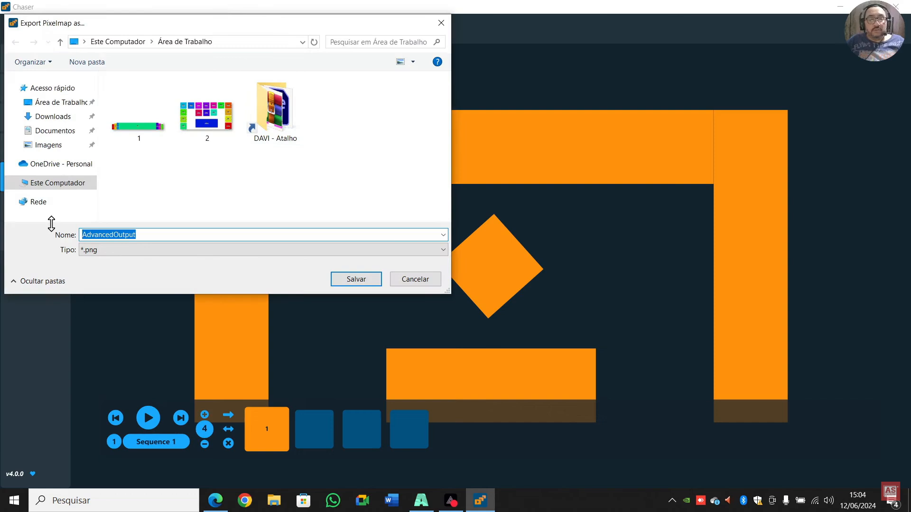
type("3")
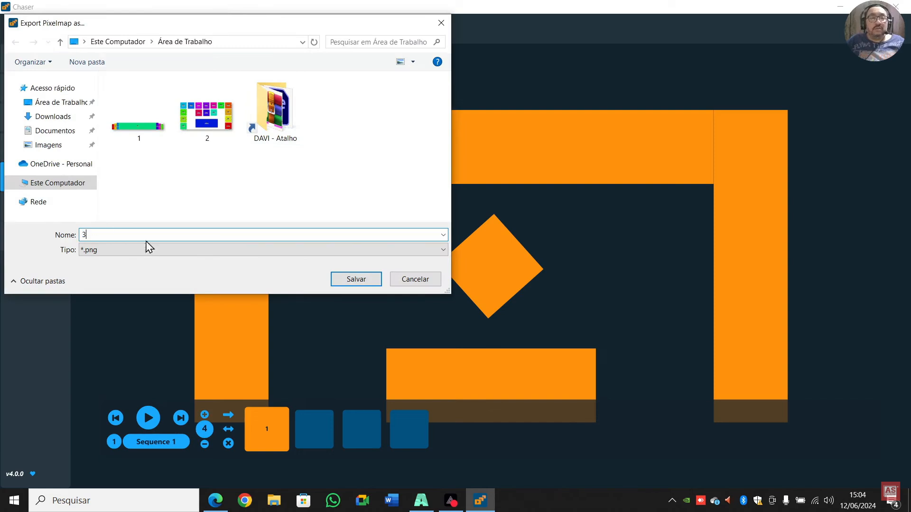
left_click(367, 282)
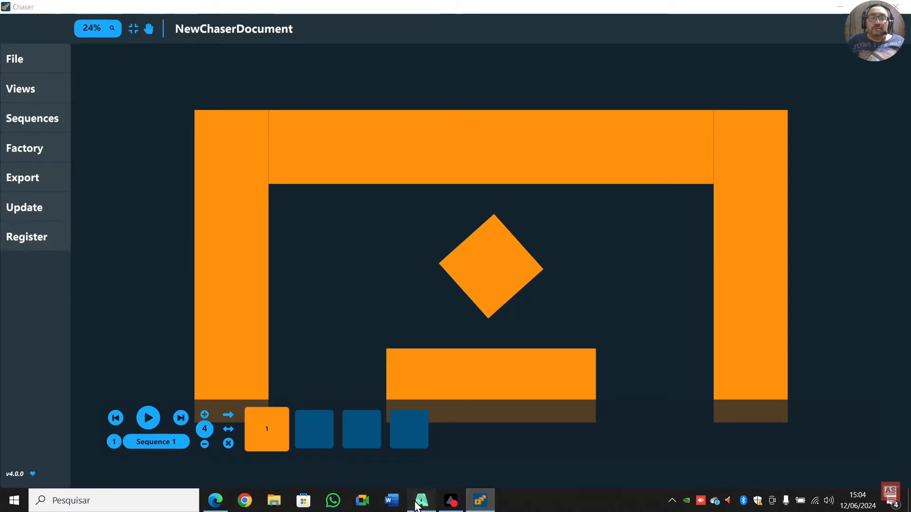
left_click(416, 506)
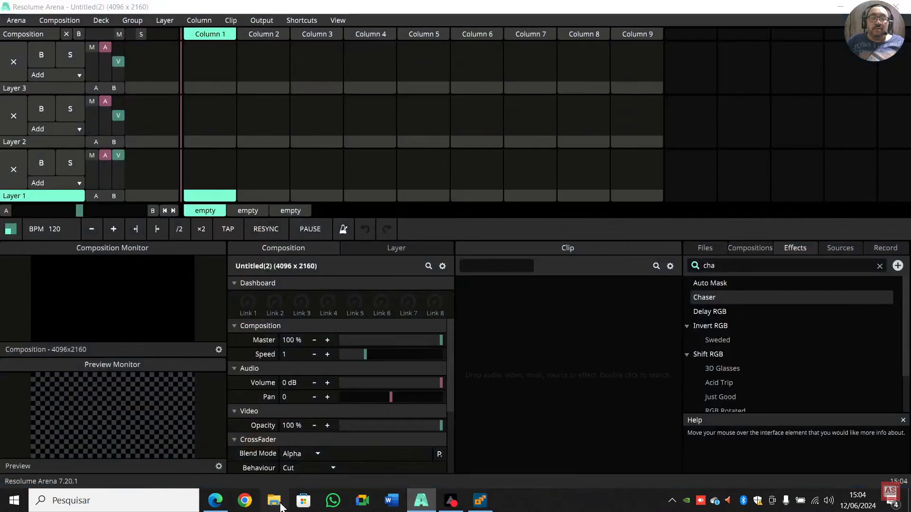
Add 3.png from the desktop as a clip in Layer 1, Column 3, and play it.
left_click(278, 503)
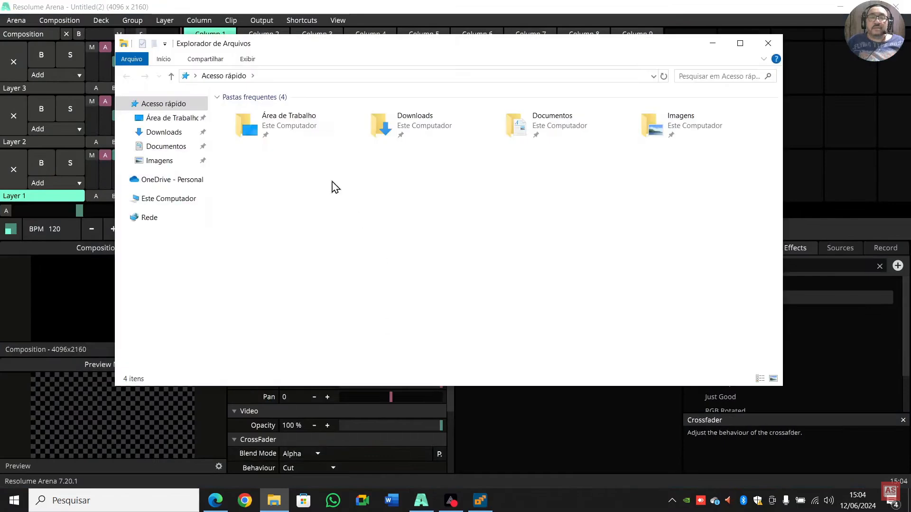
left_click(172, 118)
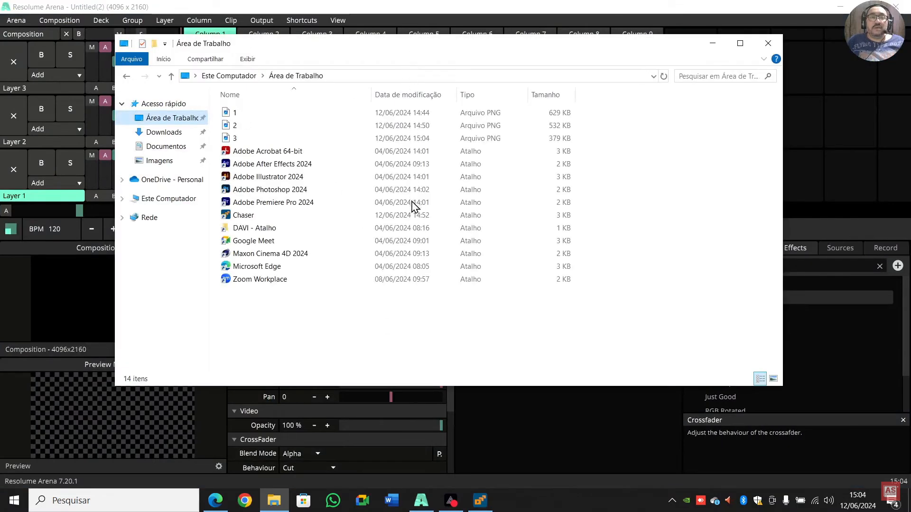
left_click_drag(374, 37, 374, 93)
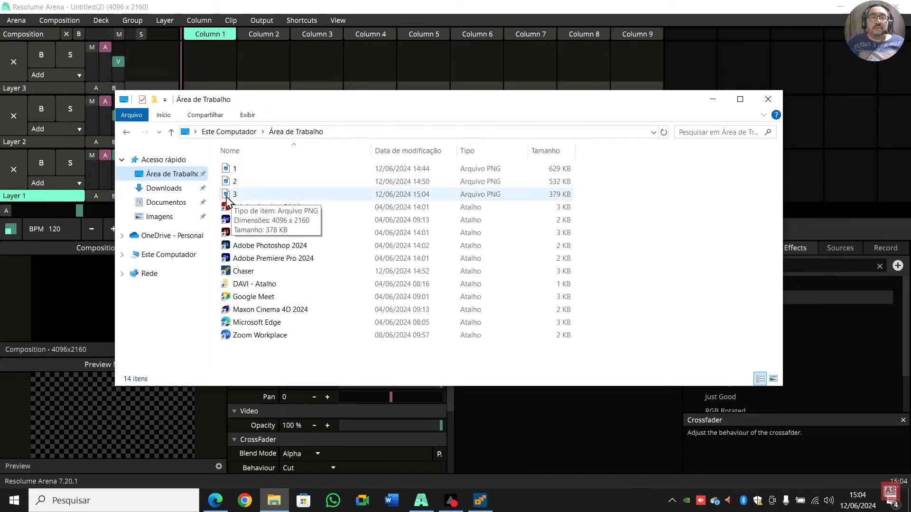
left_click_drag(227, 195, 328, 82)
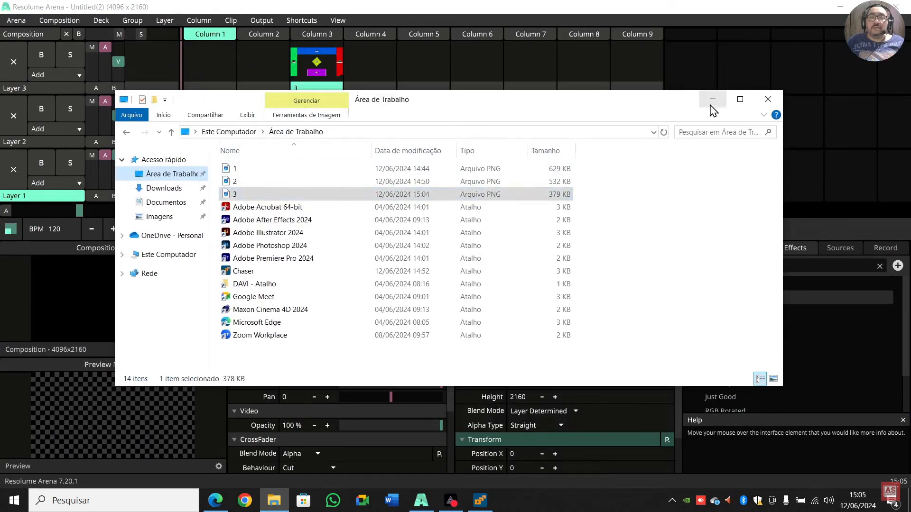
left_click(711, 106)
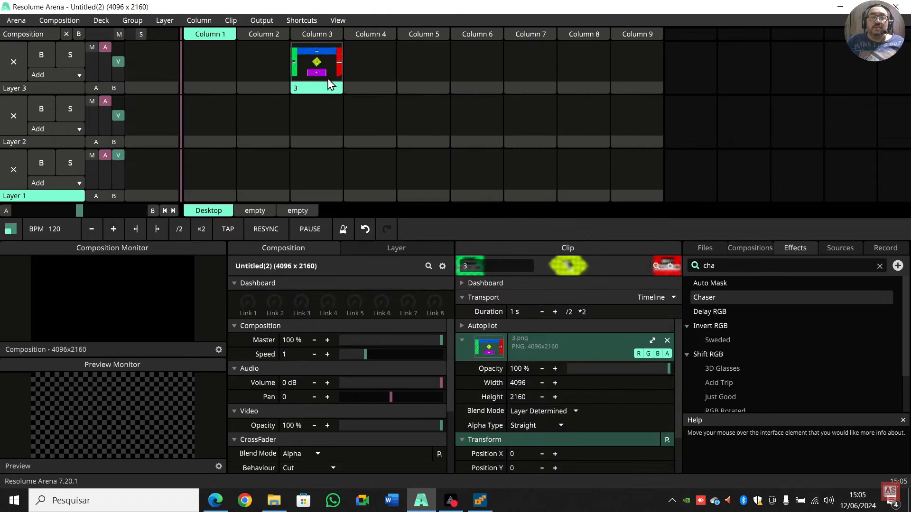
left_click_drag(331, 85, 316, 164)
left_click(313, 153)
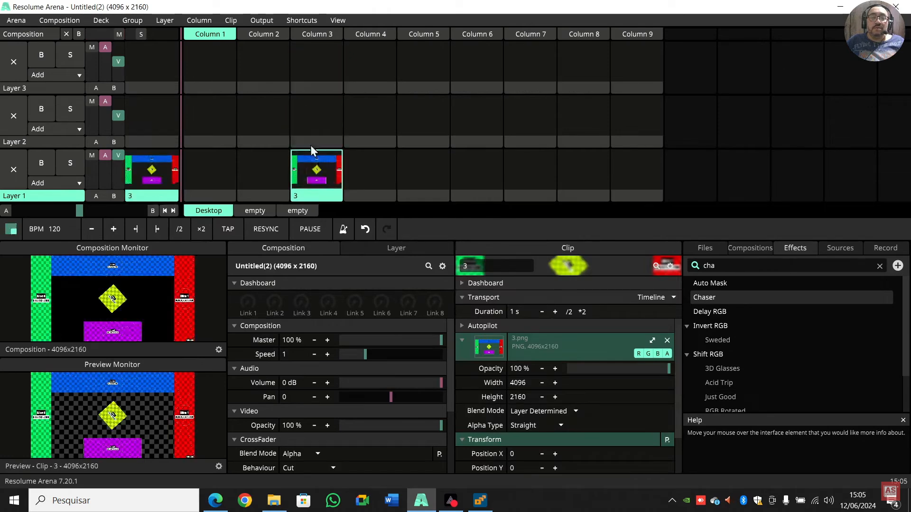
Open Advanced Output full-screen and examine the position and size labels of the two side strips and the top strip.
left_click(269, 21)
left_click(275, 146)
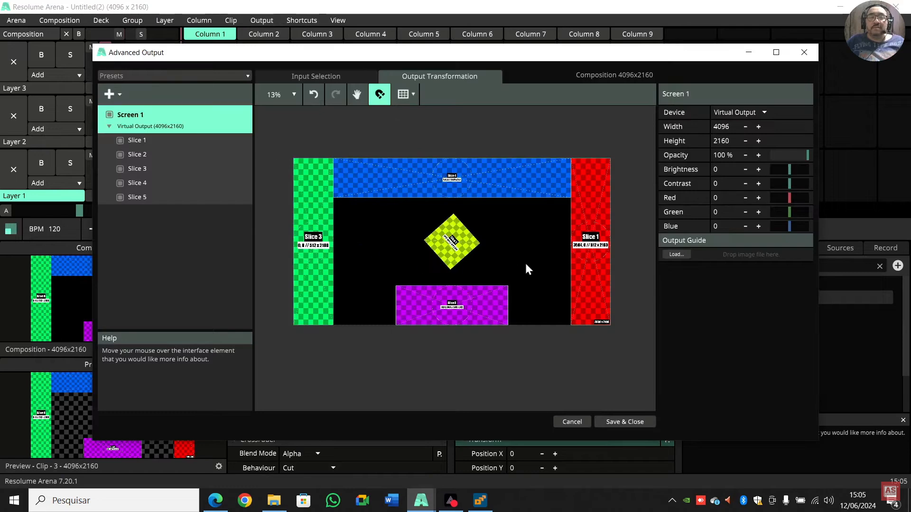
left_click(776, 52)
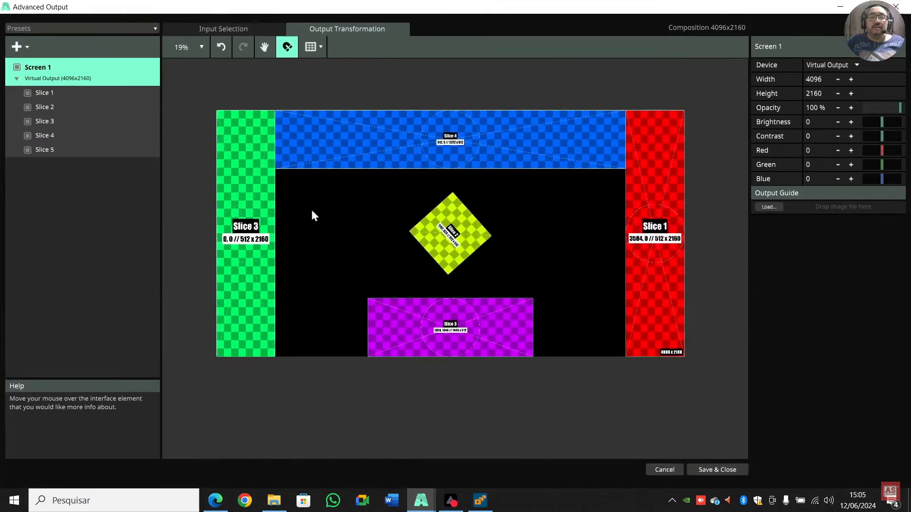
scroll(313, 214, "up", 2)
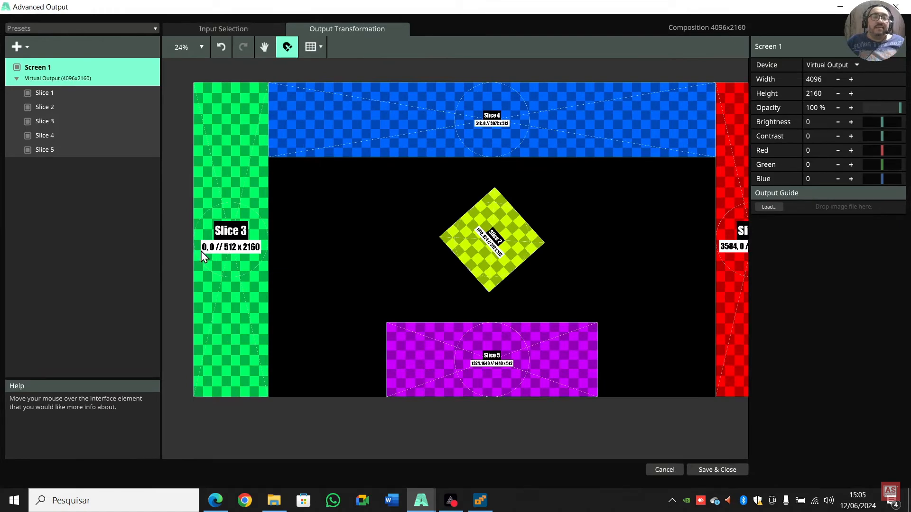
scroll(392, 234, "down", 1)
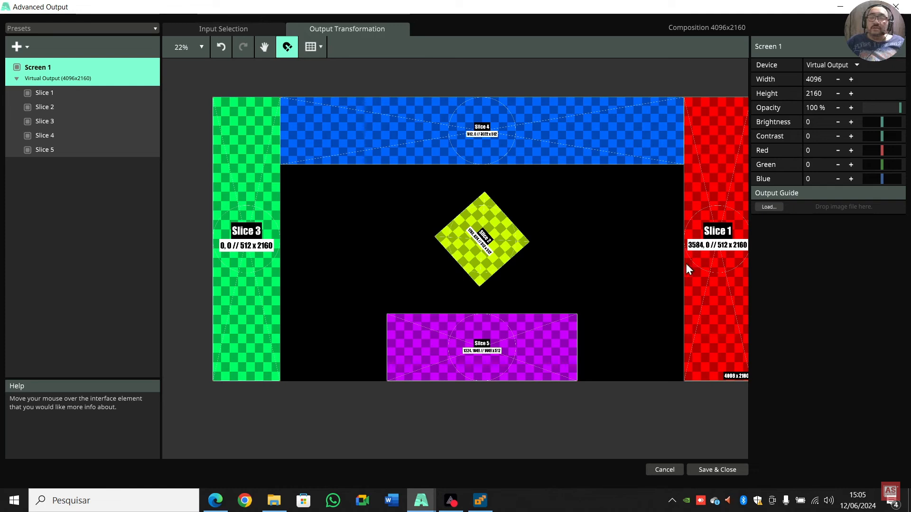
scroll(499, 136, "up", 2)
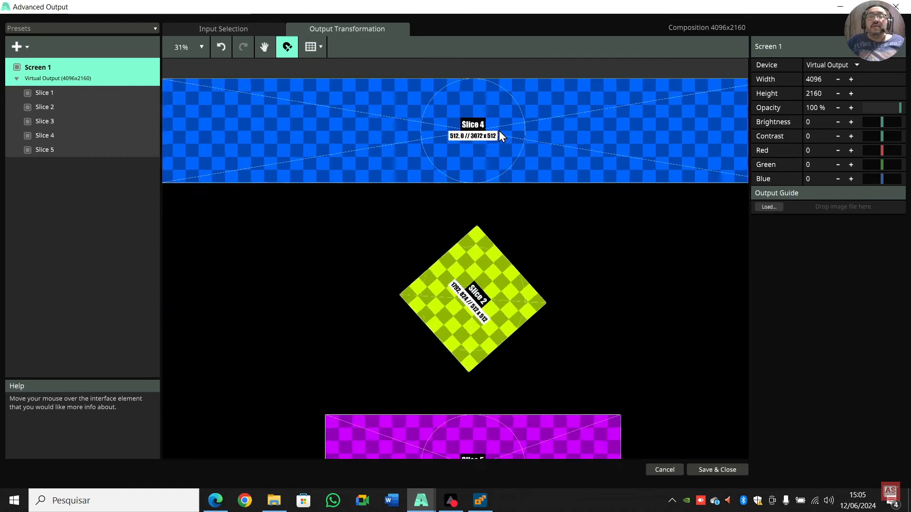
scroll(519, 141, "up", 1)
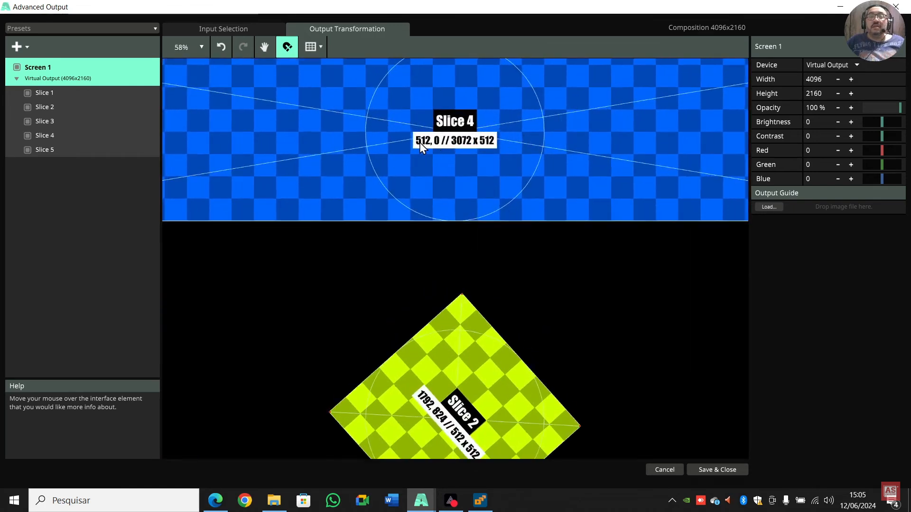
scroll(262, 145, "down", 3)
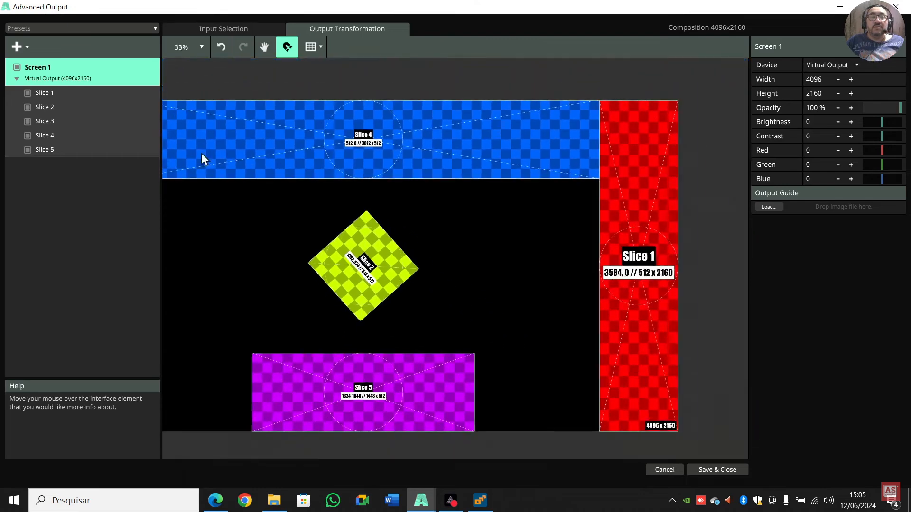
left_click_drag(205, 190, 286, 197)
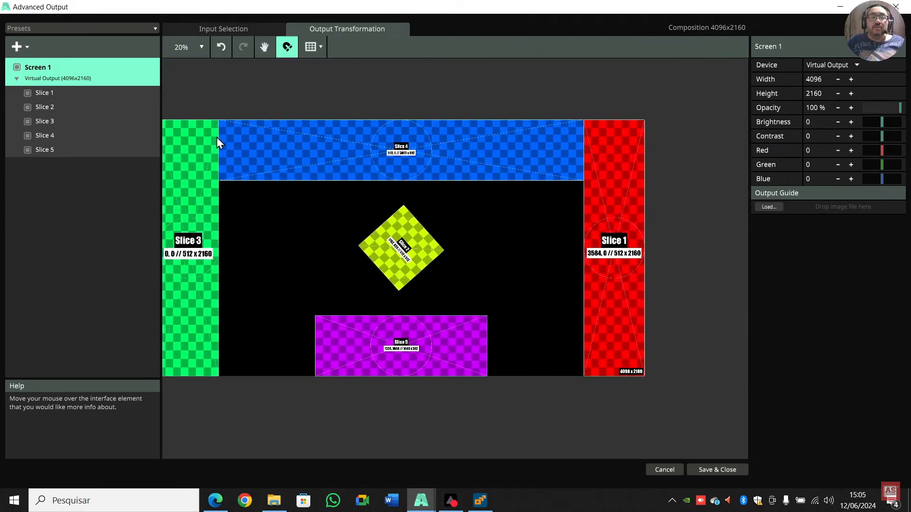
scroll(372, 143, "up", 3)
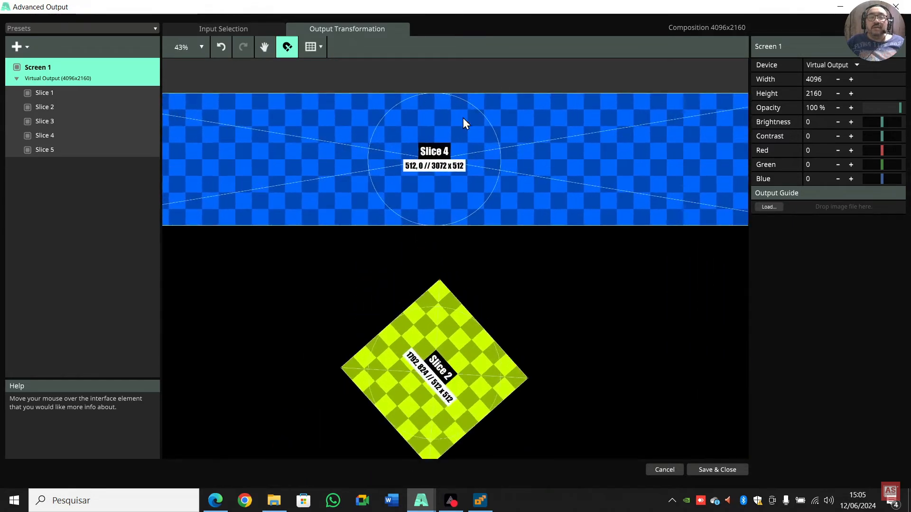
scroll(463, 117, "down", 1)
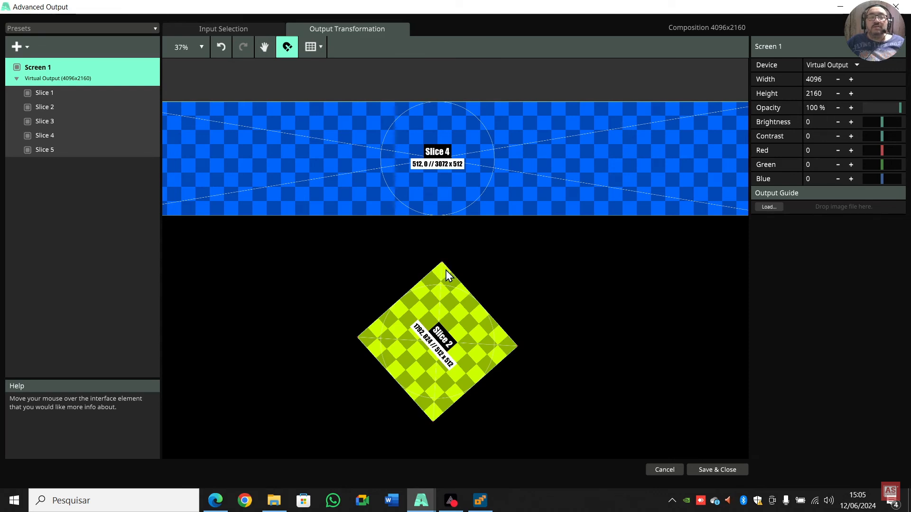
Examine the labels of the diamond and the bottom rectangle against the whole layout, and save and close Advanced Output.
scroll(446, 270, "down", 4)
key("space")
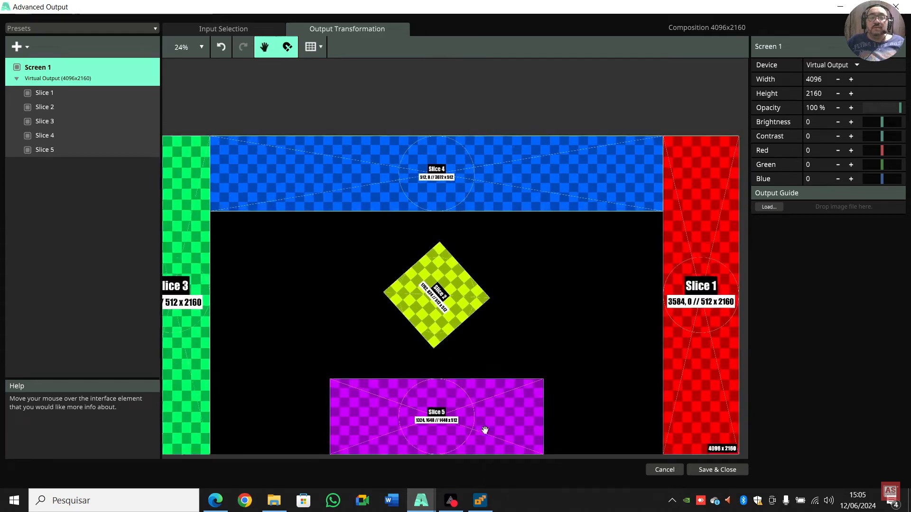
left_click_drag(484, 430, 481, 253)
scroll(479, 246, "up", 4)
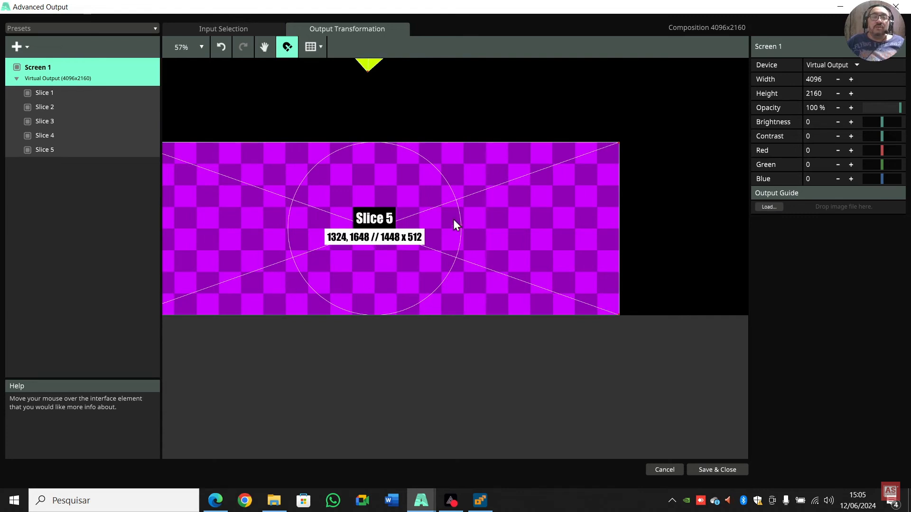
scroll(389, 252, "down", 3)
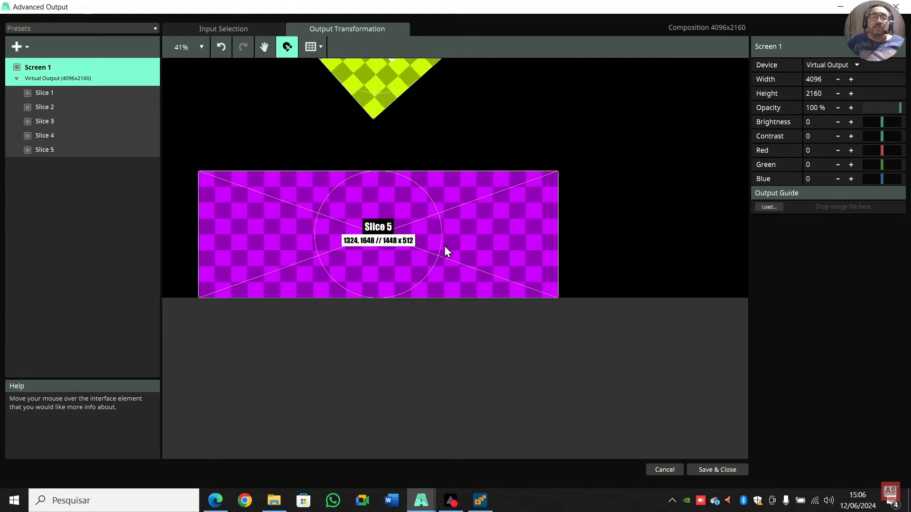
scroll(372, 248, "down", 6)
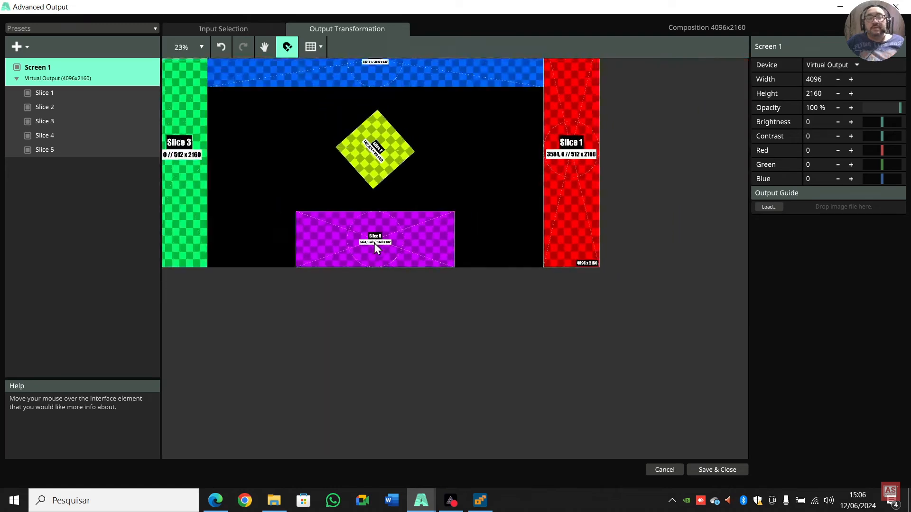
scroll(469, 241, "up", 2)
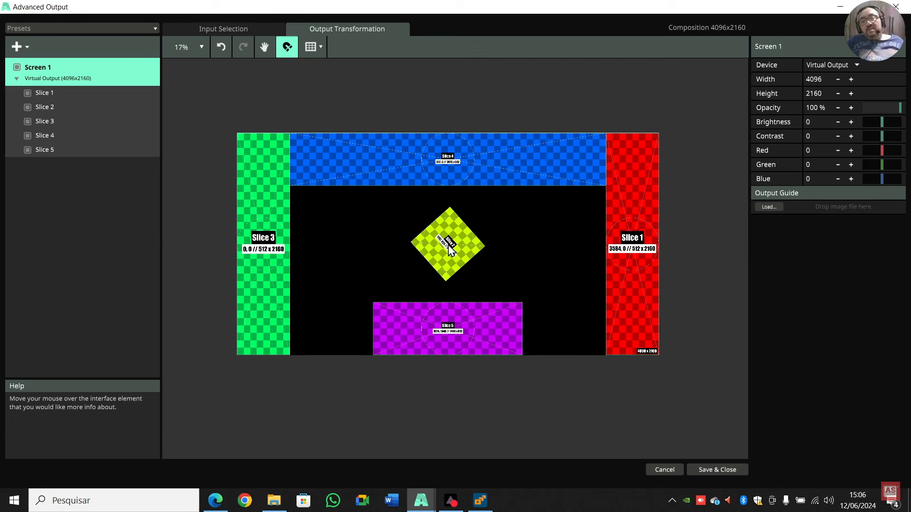
left_click(731, 472)
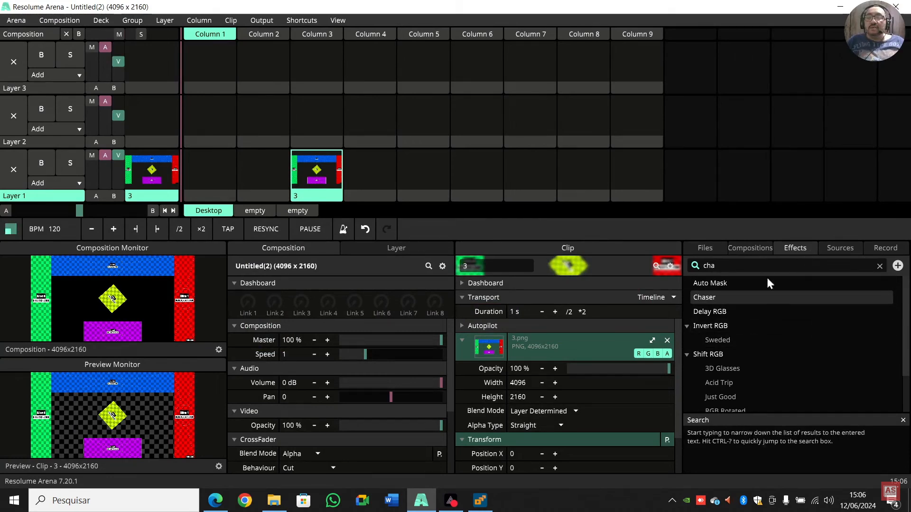
Apply the Chaser effect to clip 3 in Layer 1, and check how it fills the slices in Advanced Output.
type("s")
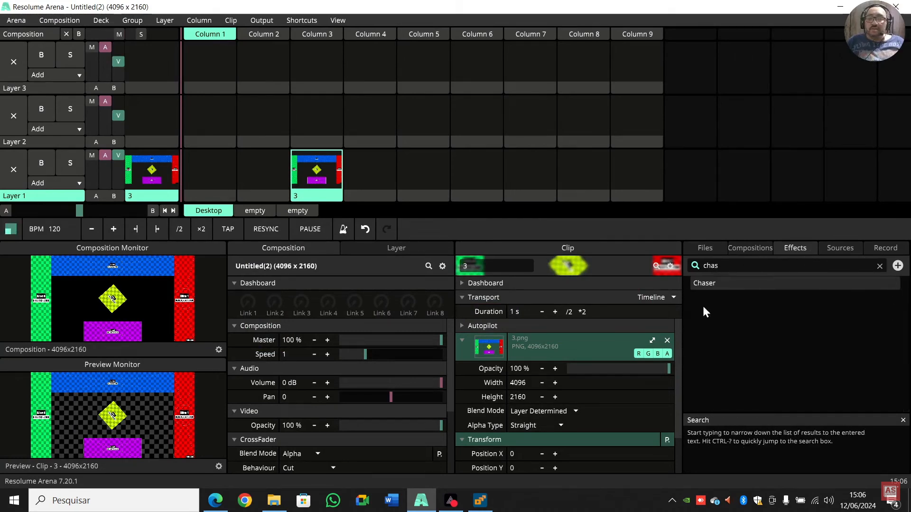
left_click_drag(704, 285, 319, 176)
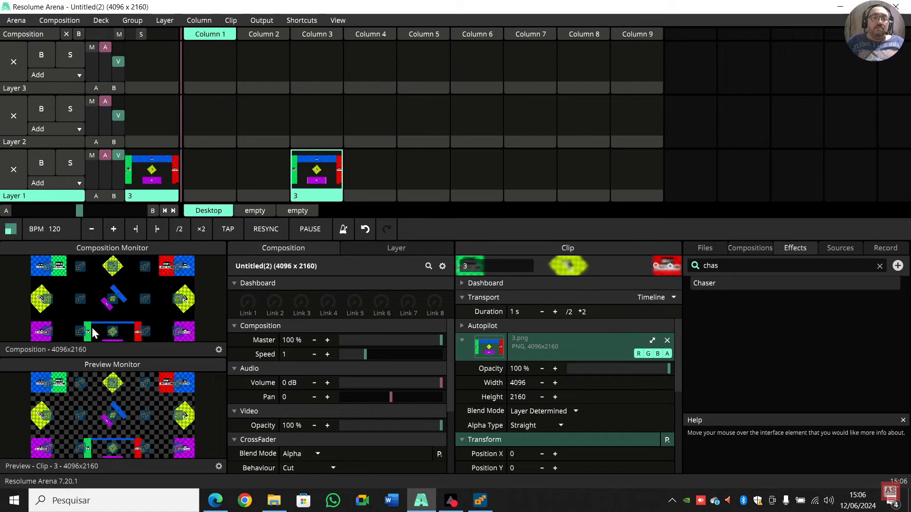
left_click(262, 20)
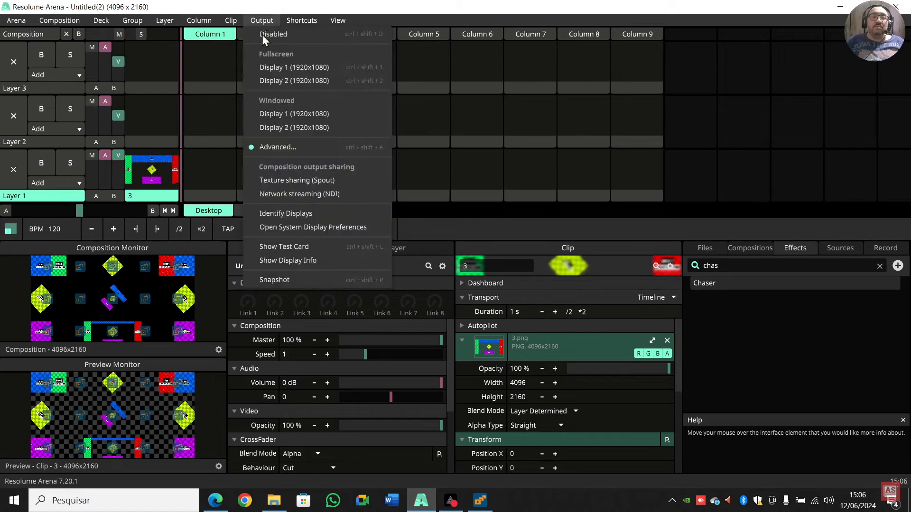
left_click(277, 148)
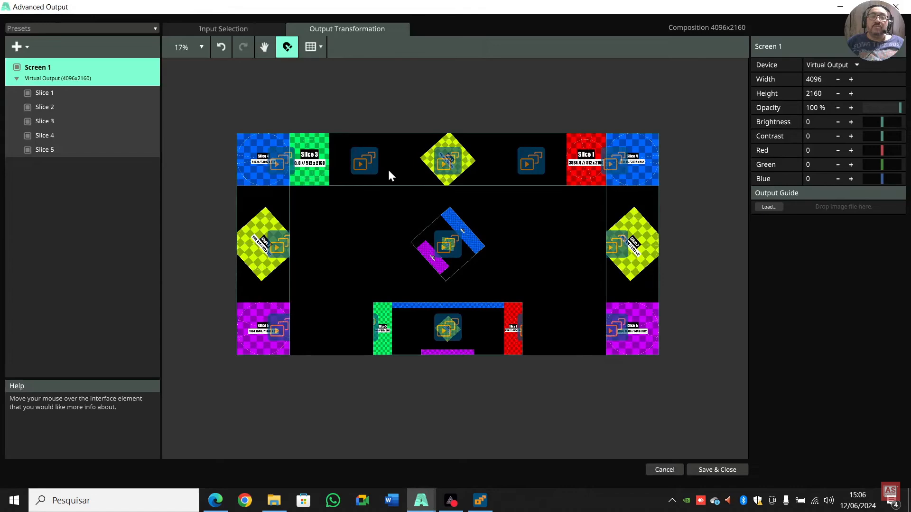
scroll(388, 167, "up", 2)
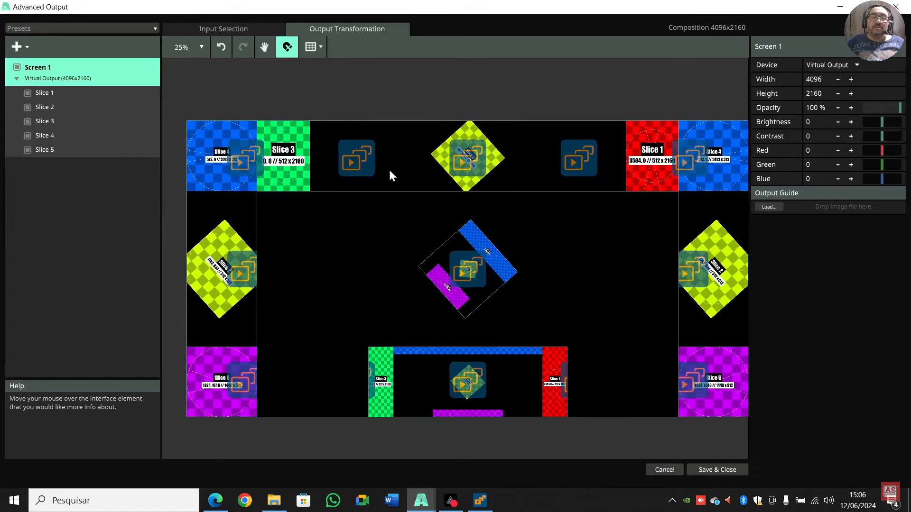
scroll(390, 176, "down", 1)
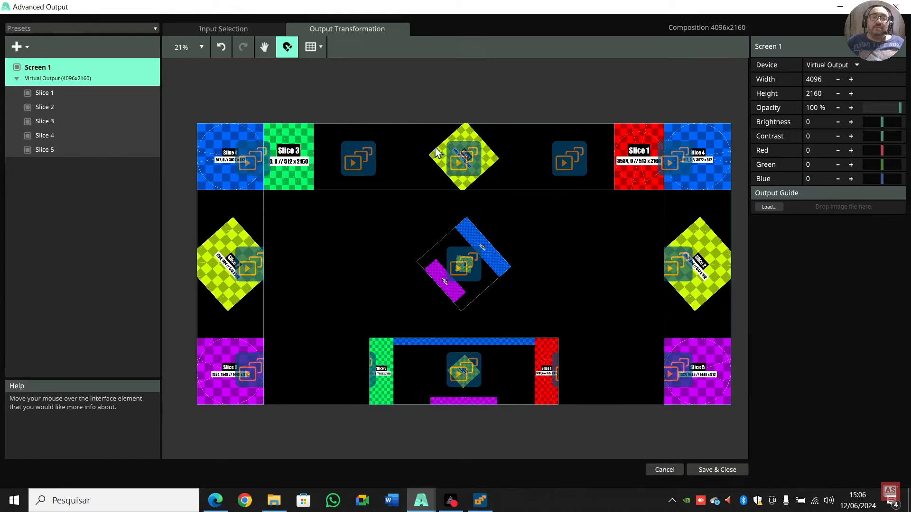
scroll(495, 251, "down", 1)
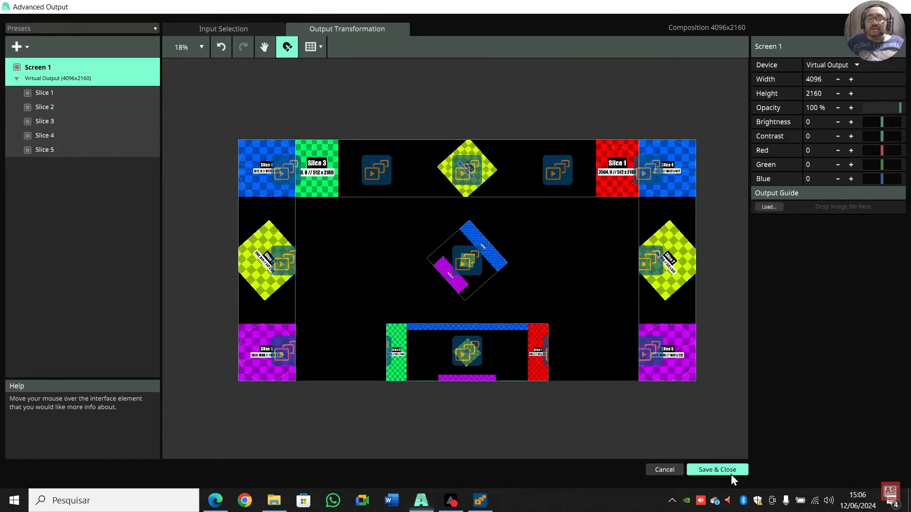
left_click(732, 475)
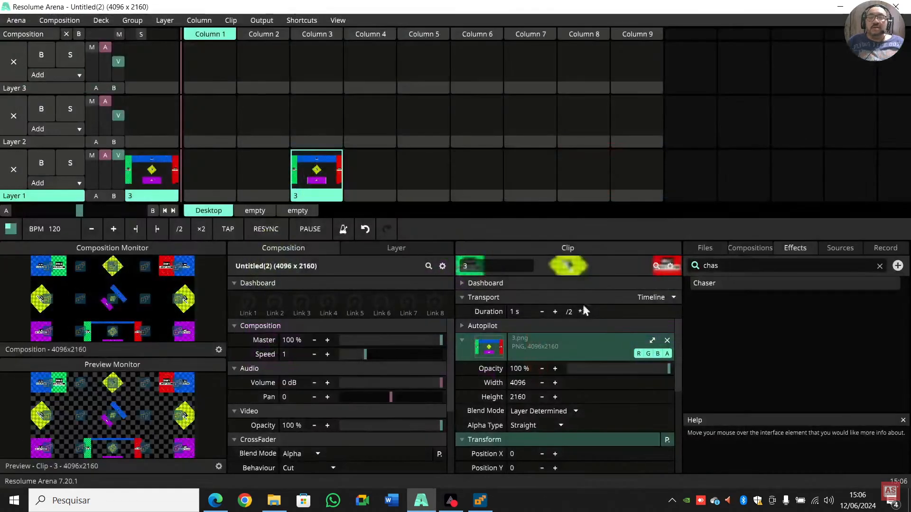
Switch to Chaser and activate the top strip, the diamond and the bottom rectangle in step 2 of Sequence 1.
left_click(479, 500)
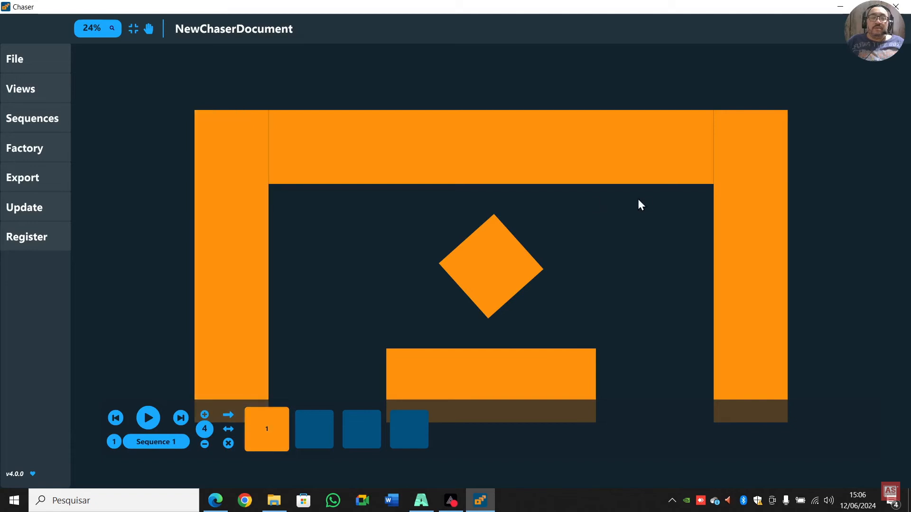
left_click(323, 436)
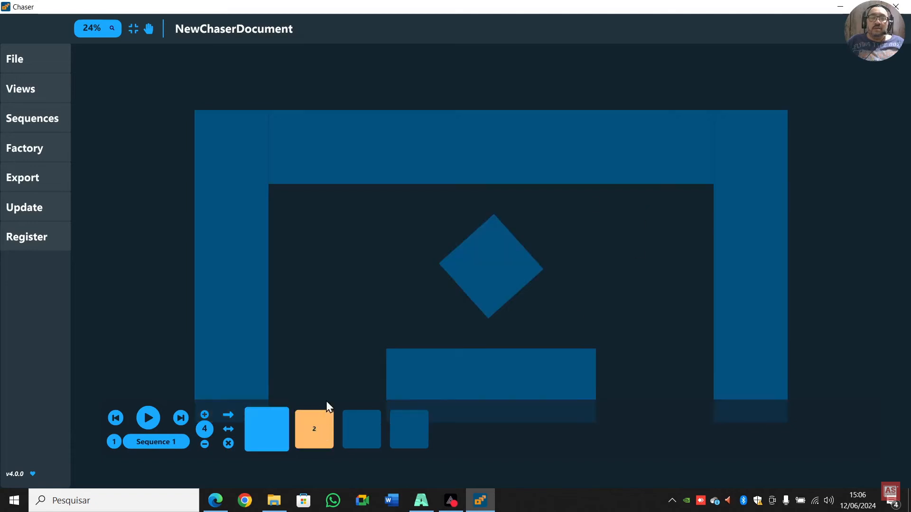
left_click(476, 167)
left_click(511, 255)
left_click(494, 356)
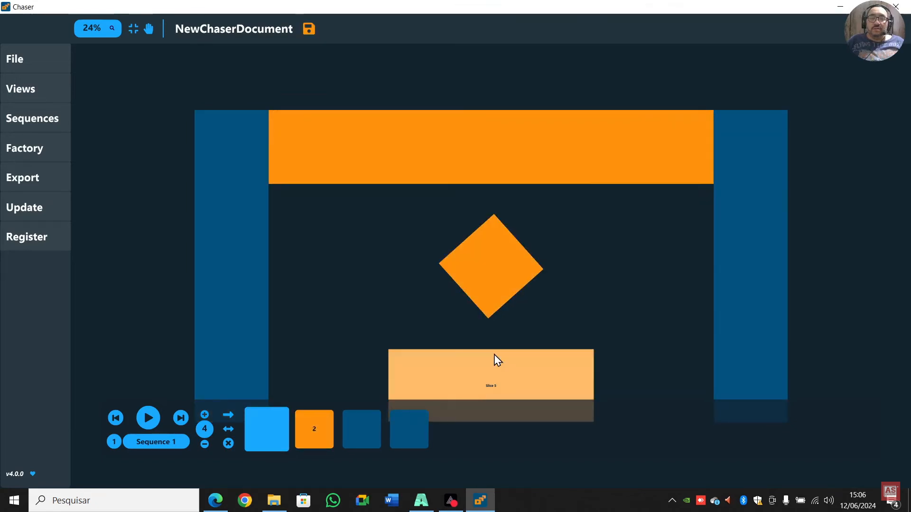
Activate both side strips in step 3 of Sequence 1.
left_click(369, 437)
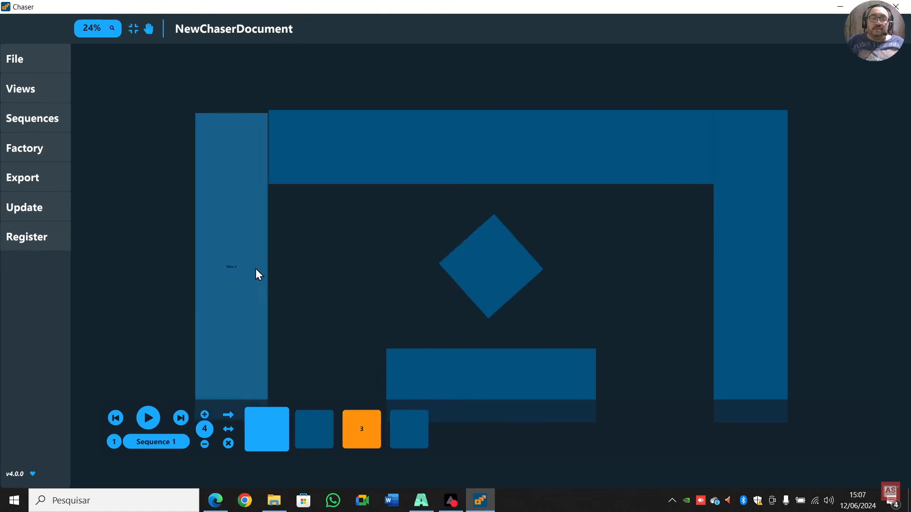
left_click(255, 269)
left_click(761, 246)
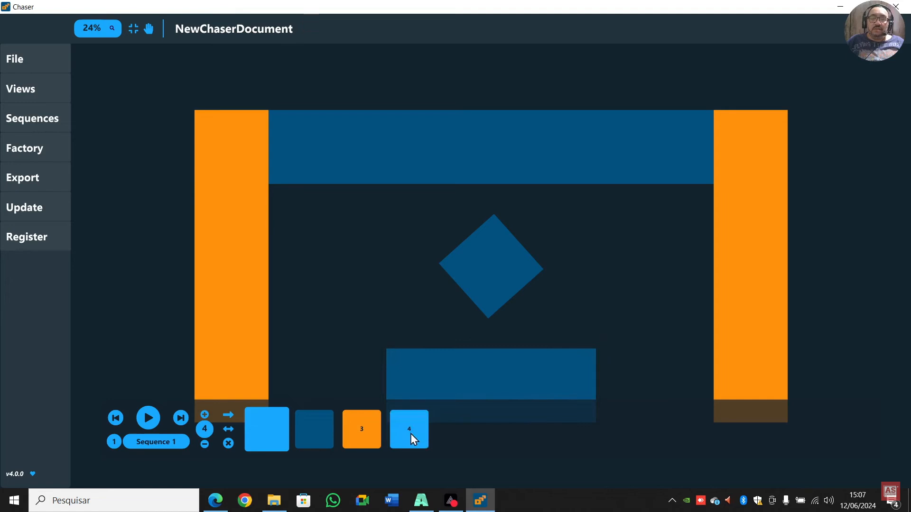
Examine steps 4 and 1 of Sequence 1, and start and stop the sequence's playback.
left_click(410, 431)
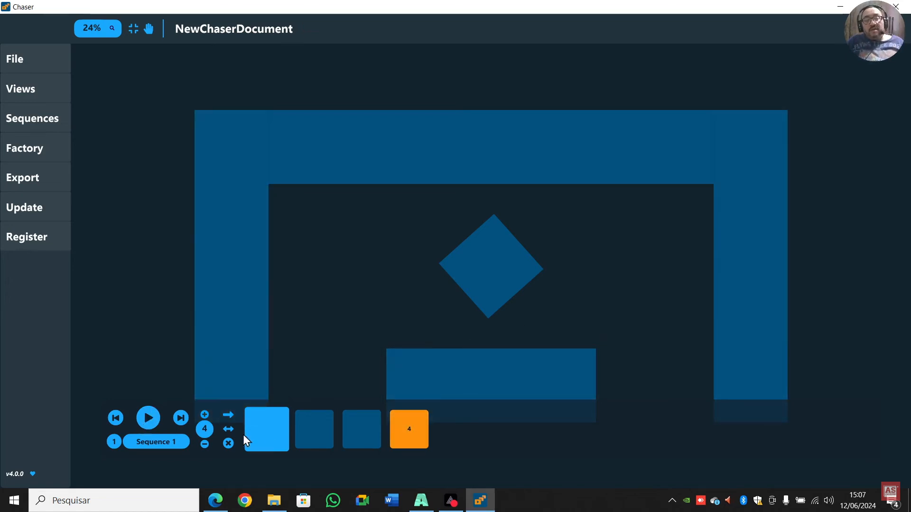
left_click(274, 439)
left_click(151, 420)
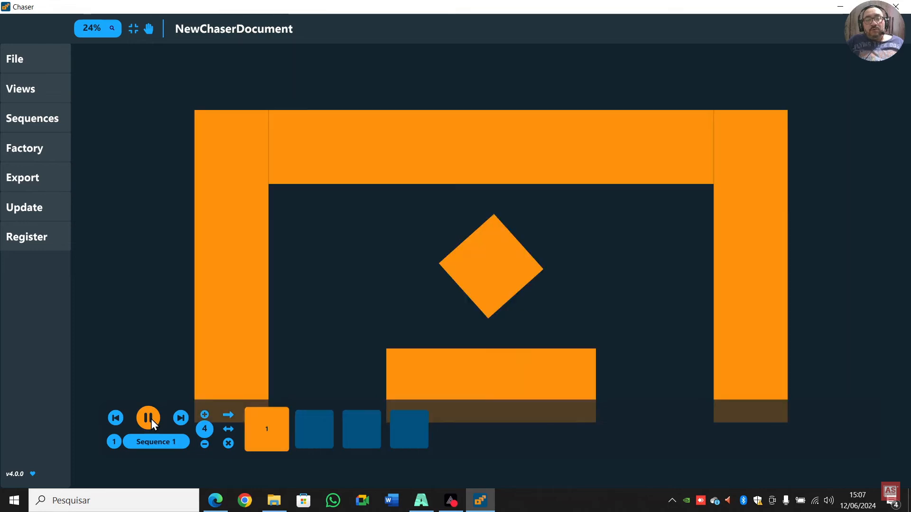
left_click(151, 419)
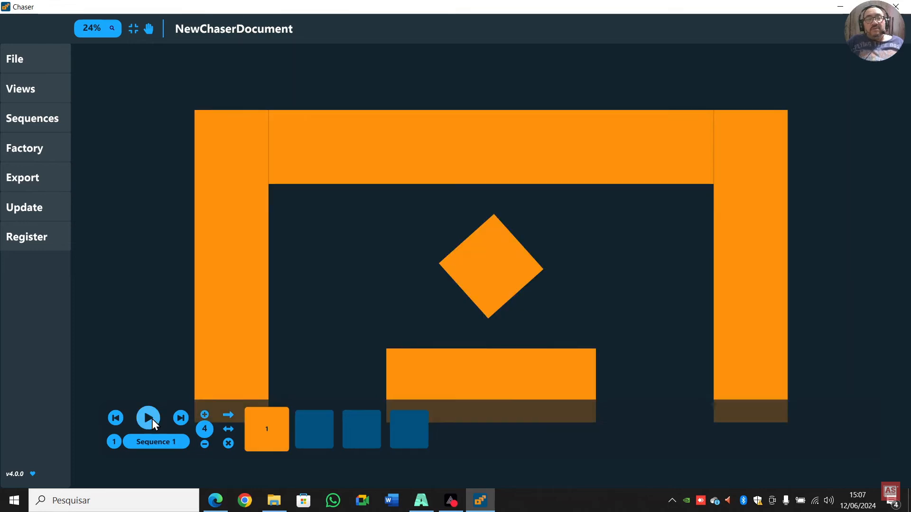
Switch to Resolume Arena, set clip 3's Chaser scaling to Mask, and set its Step parameter's animation to Timeline.
left_click(840, 6)
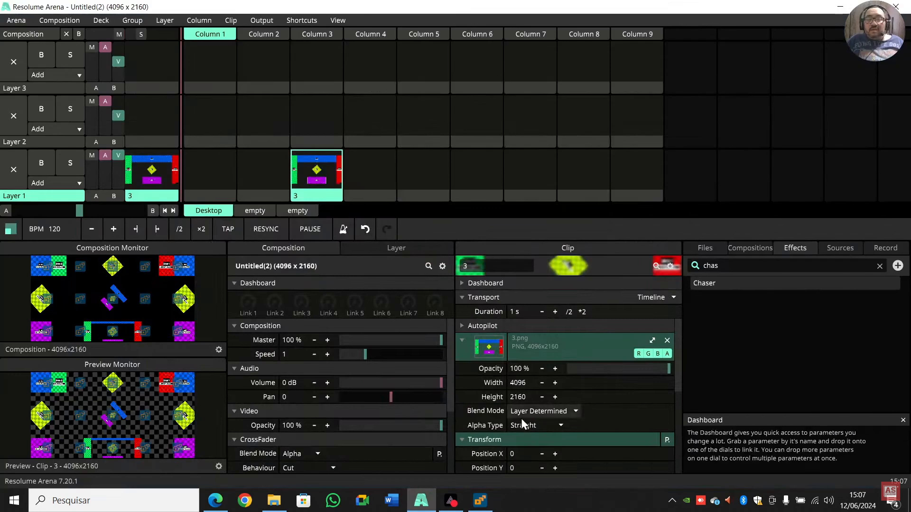
scroll(522, 419, "down", 5)
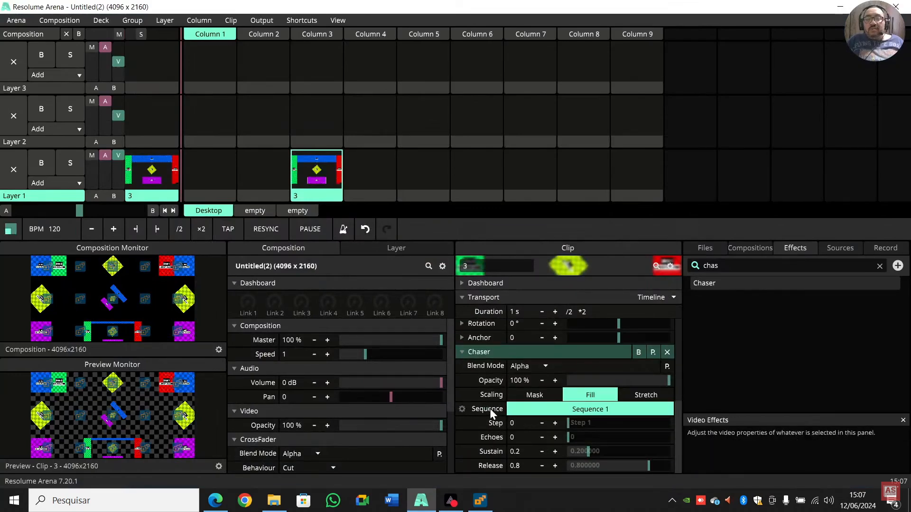
left_click(535, 398)
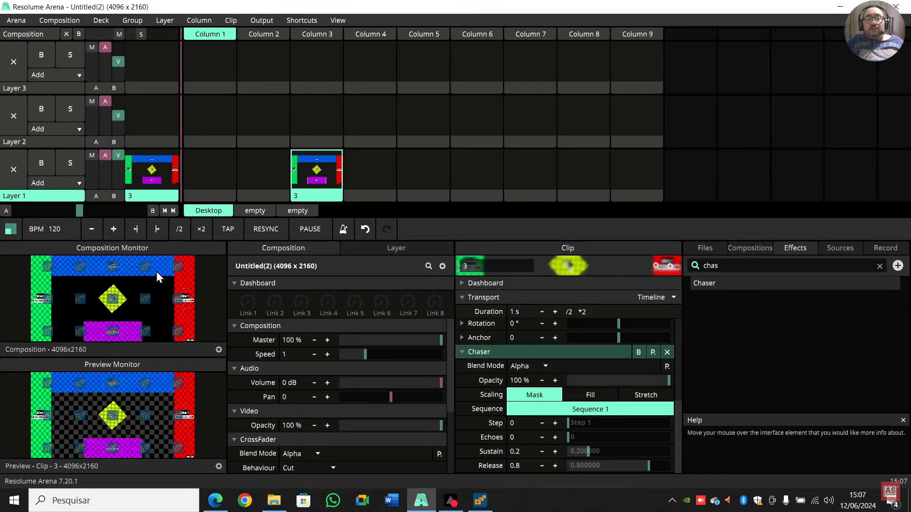
left_click(463, 425)
left_click(443, 283)
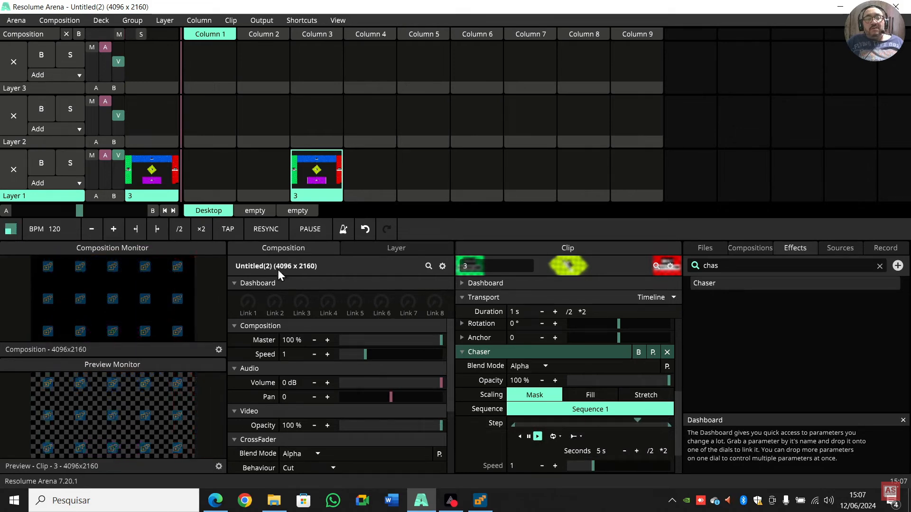
Check the running Chaser sequence on the slices in Advanced Output, and save and close it.
left_click(267, 21)
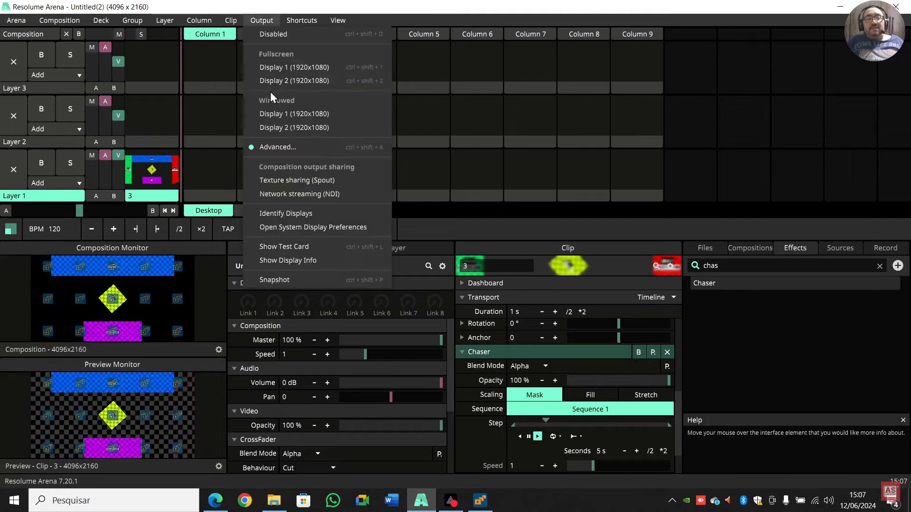
left_click(298, 148)
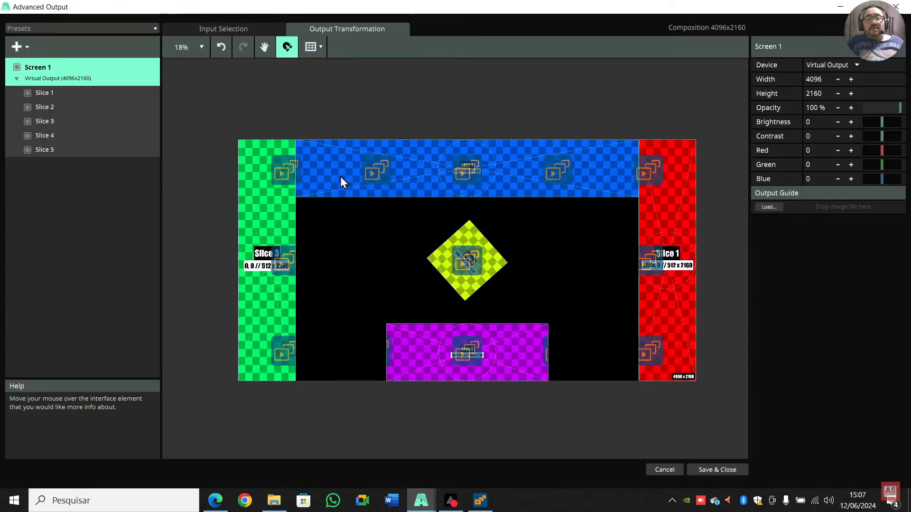
left_click(698, 469)
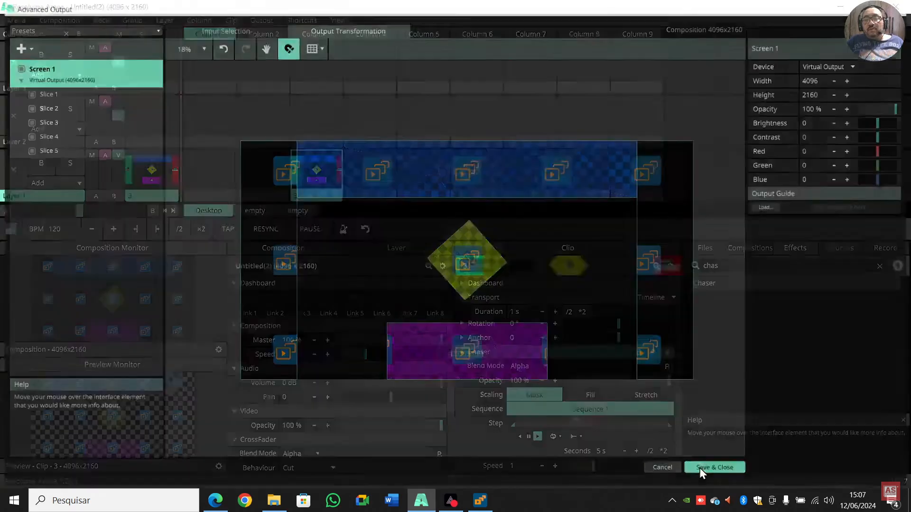
Try BPM Sync and CrossFader Phase as the animation source of the Chaser effect's Step parameter.
left_click(460, 424)
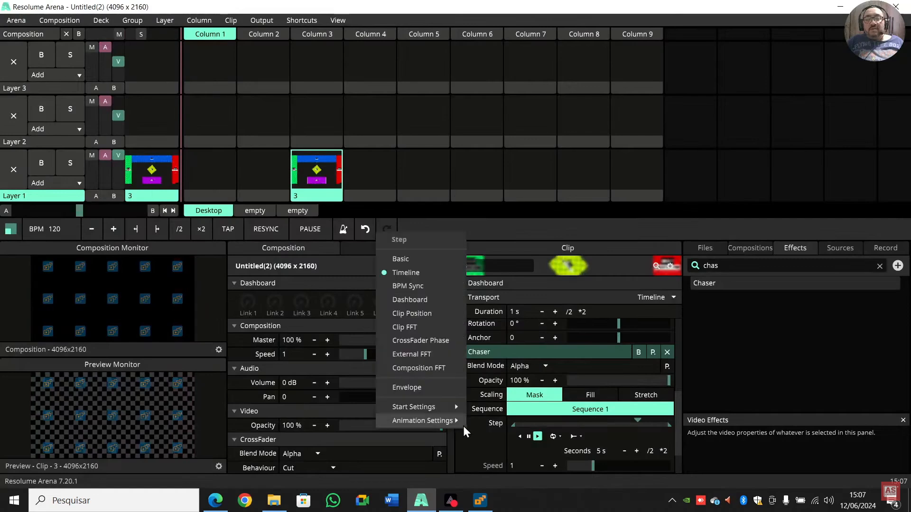
left_click(434, 294)
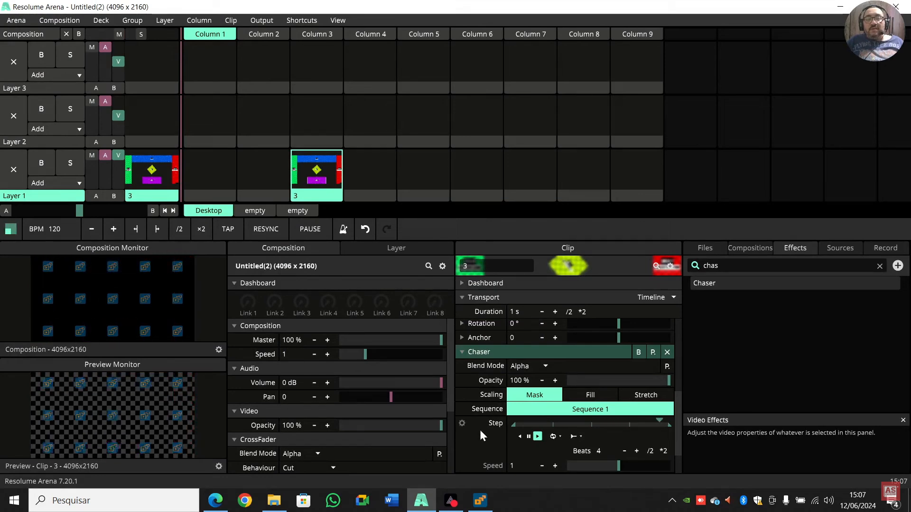
left_click(460, 426)
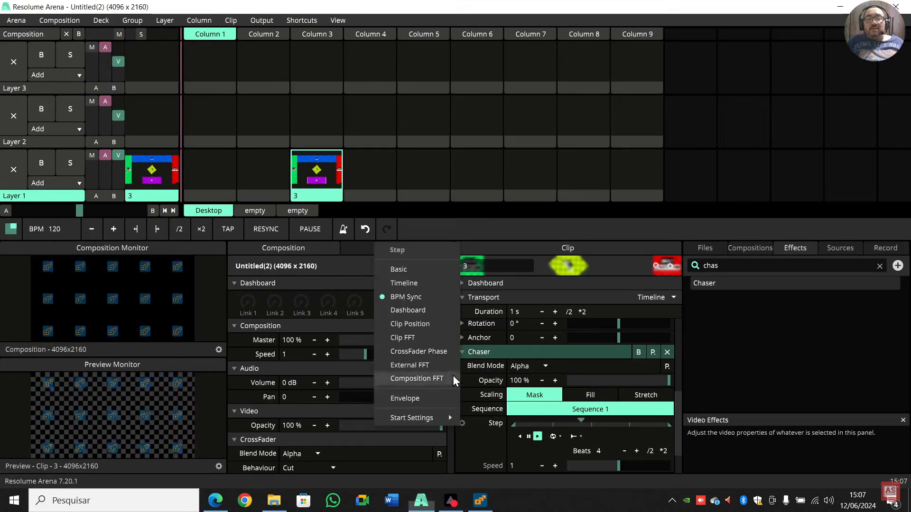
left_click(436, 354)
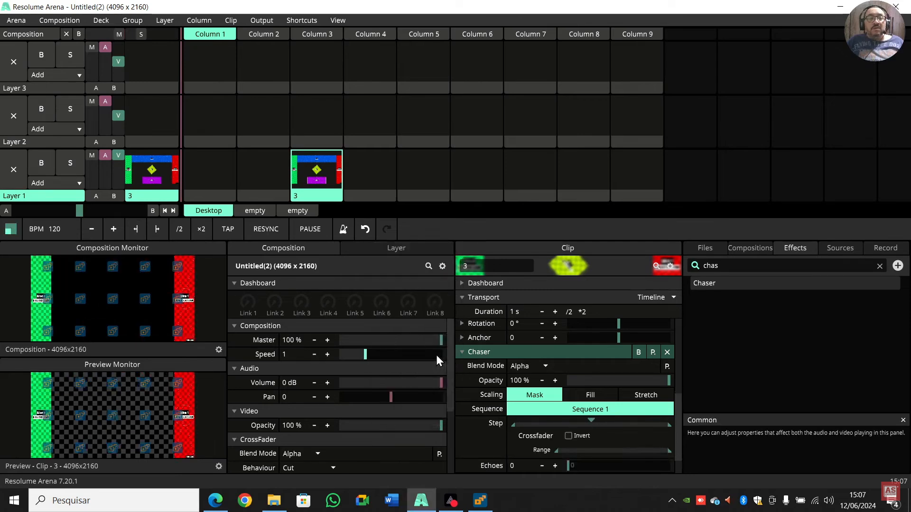
Try Clip Position as the Step parameter's source, with the range end cut to about three quarters and Invert enabled.
left_click(462, 423)
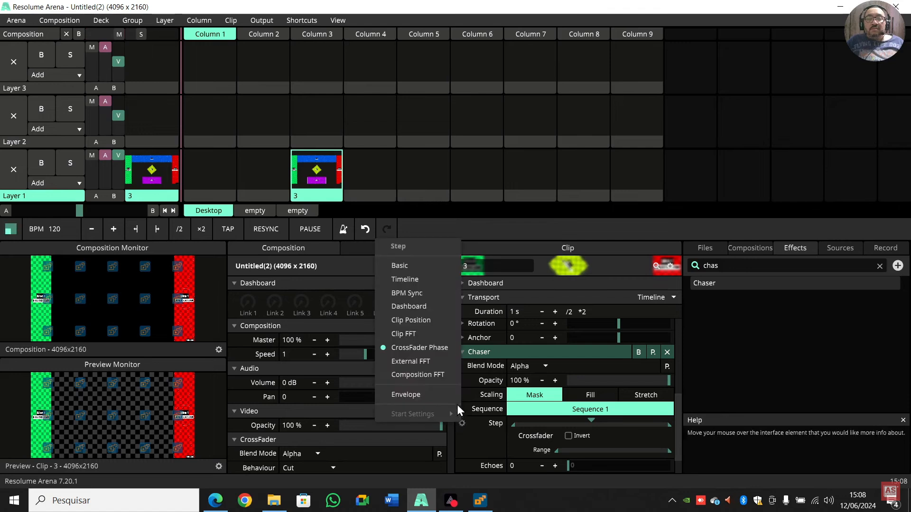
key("Escape")
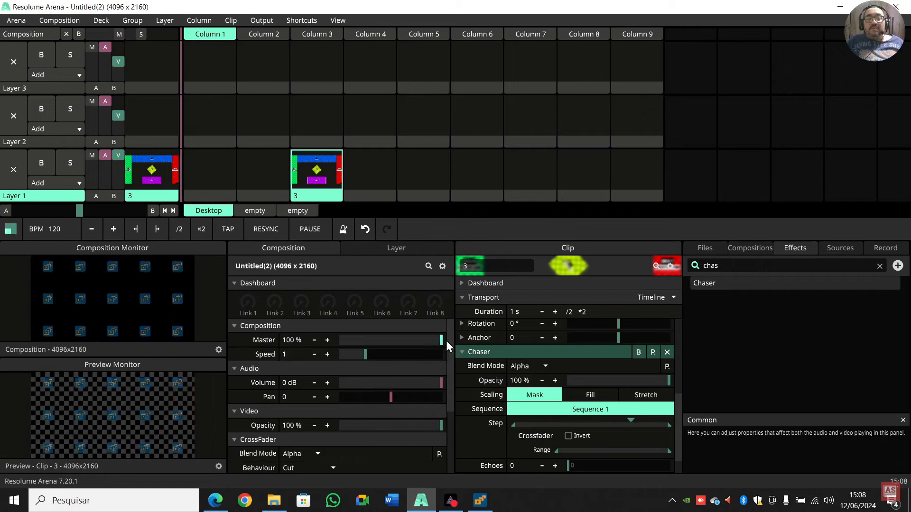
scroll(591, 436, "down", 1)
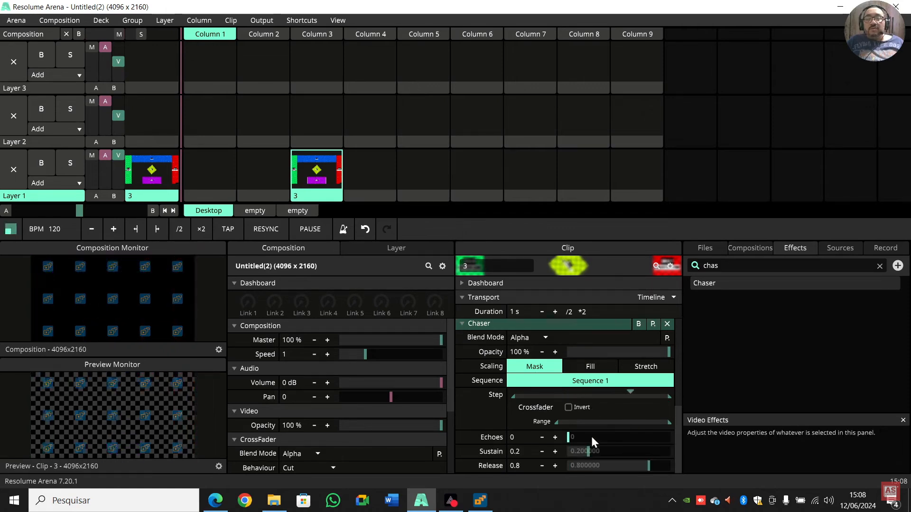
left_click_drag(669, 395, 628, 396)
left_click(581, 407)
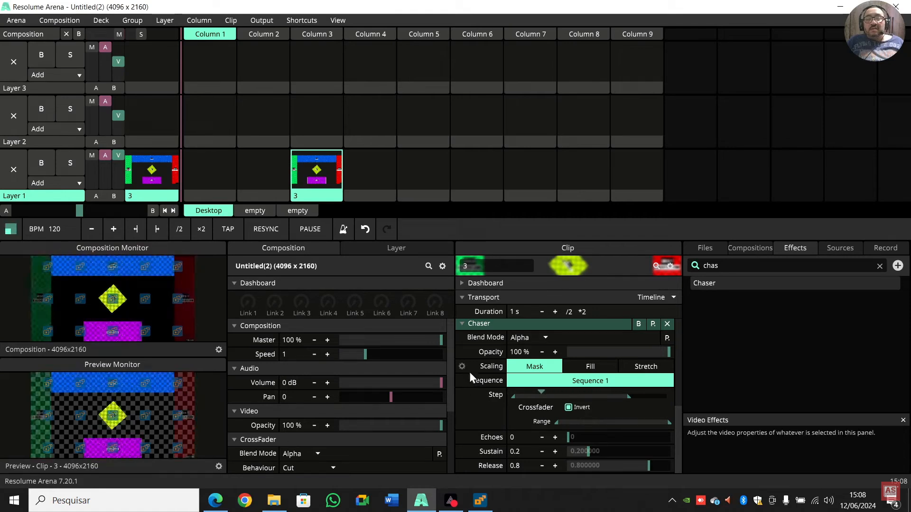
Try External FFT, Composition FFT, Clip FFT and Dashboard as the Step parameter's animation source.
left_click(459, 394)
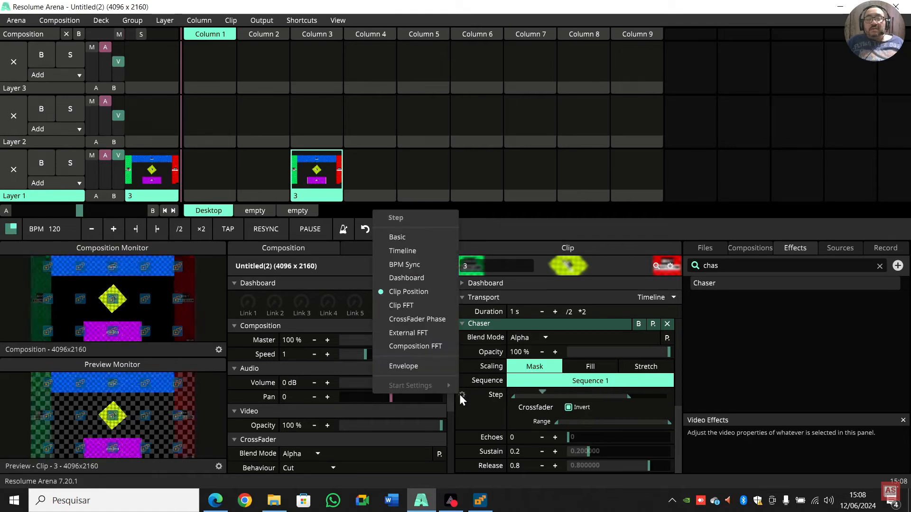
left_click(434, 334)
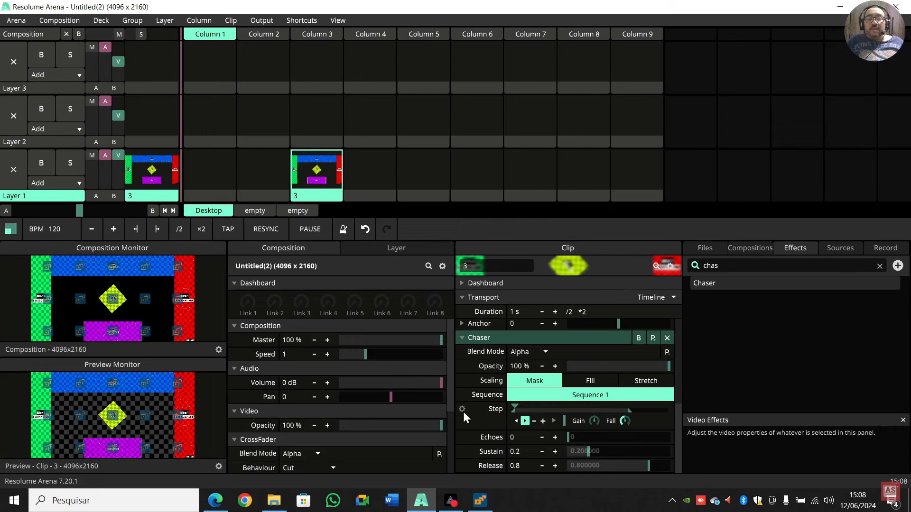
left_click(462, 409)
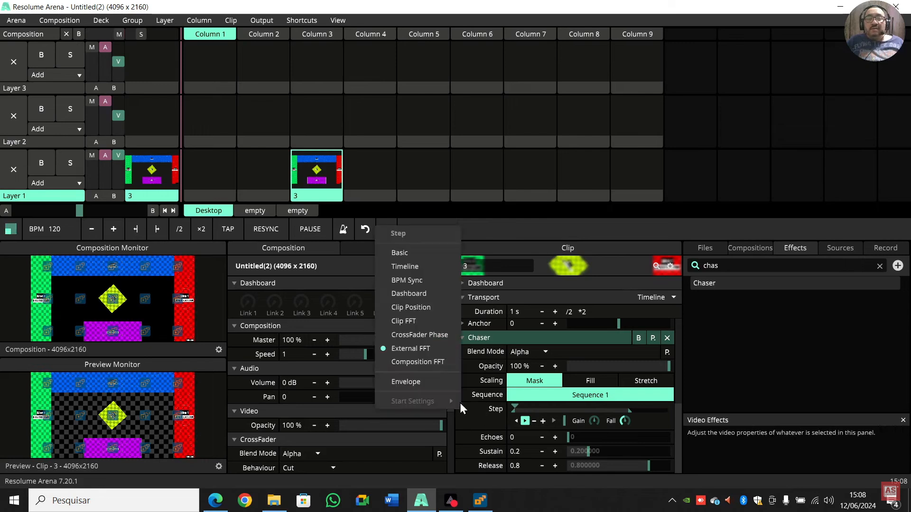
left_click(451, 362)
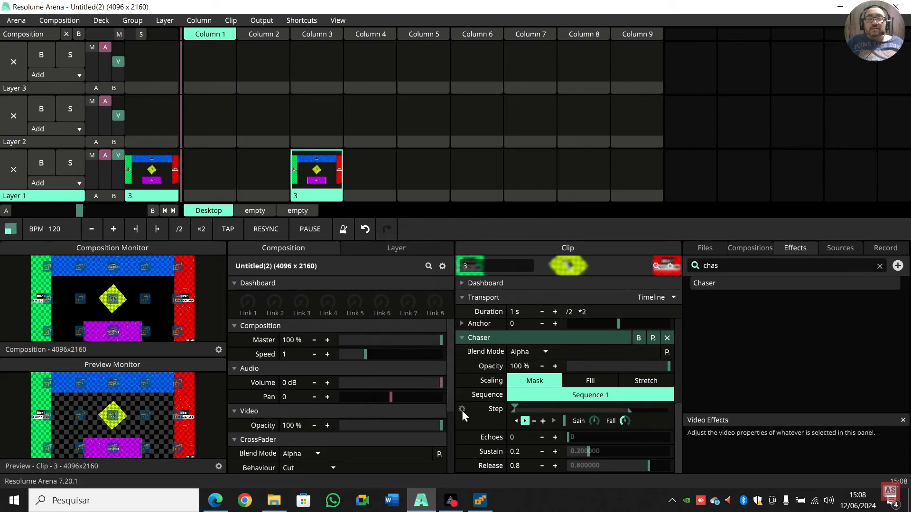
left_click(462, 411)
left_click(437, 326)
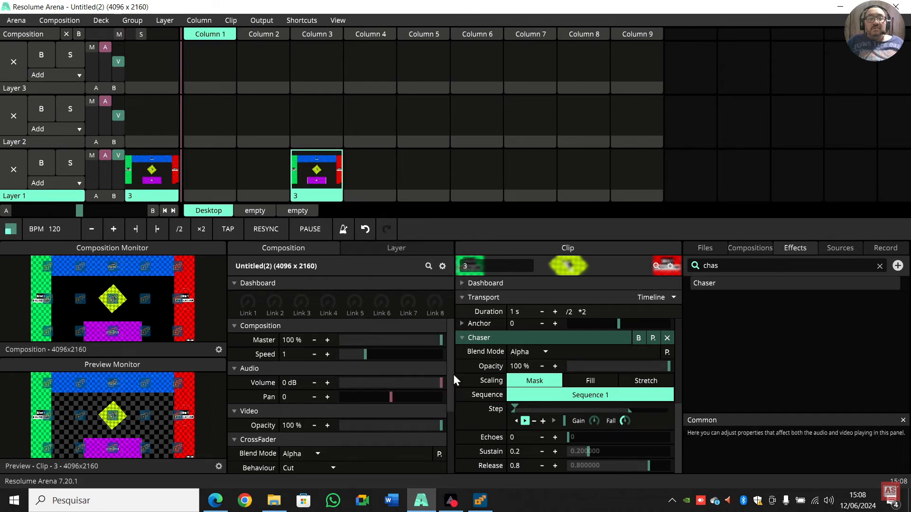
left_click(463, 411)
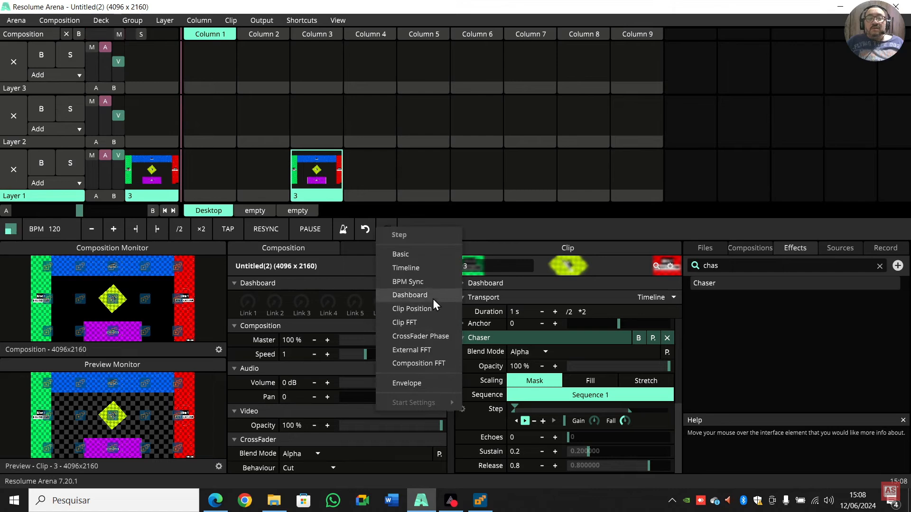
left_click(410, 295)
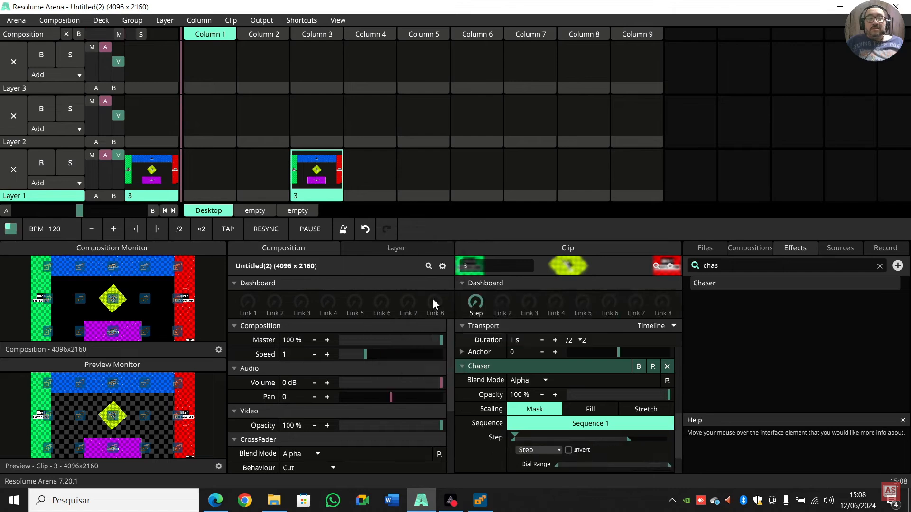
Set the Chaser effect's Opacity animation to Timeline.
left_click(463, 395)
left_click(438, 253)
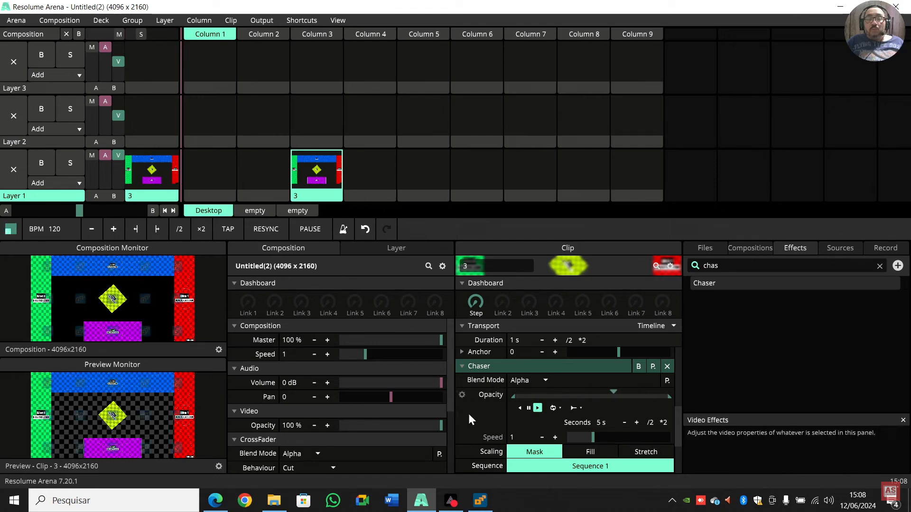
Extend the Step parameter's range end to 1, and assign the parameter to dashboard Link 2.
scroll(468, 413, "down", 3)
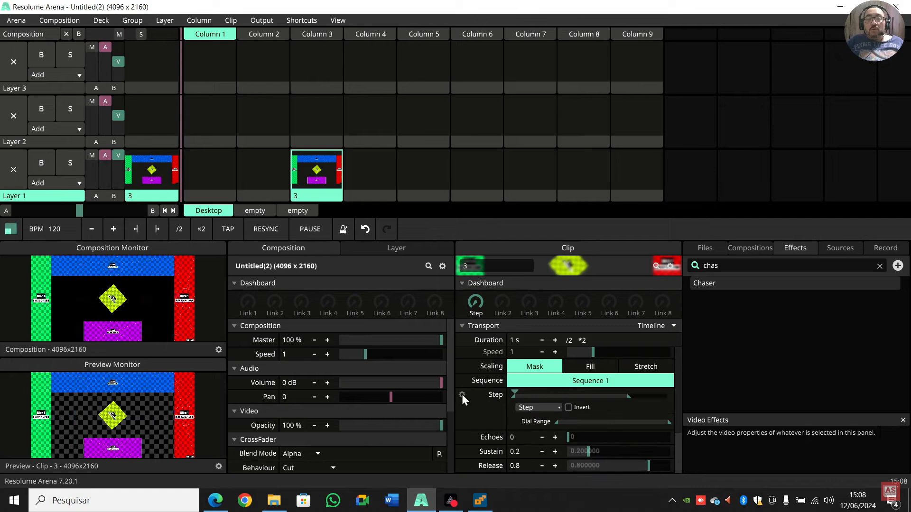
left_click_drag(628, 396, 669, 395)
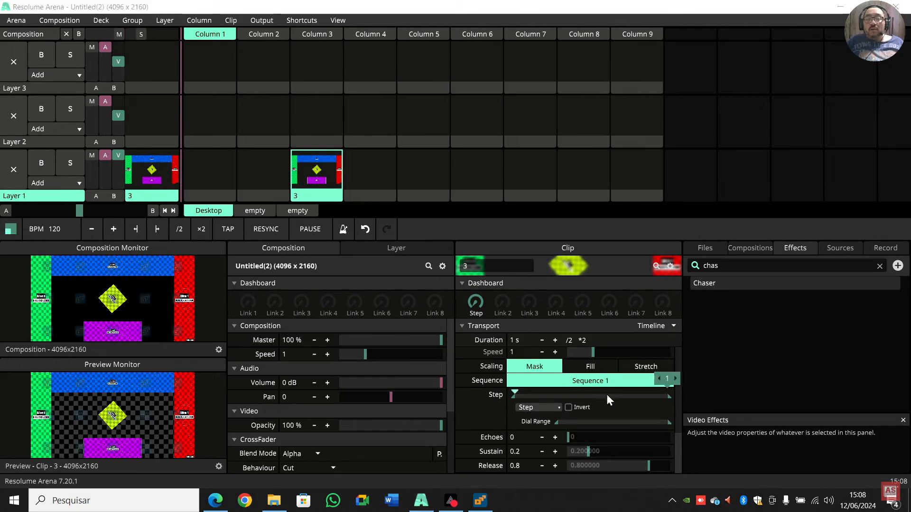
left_click(544, 410)
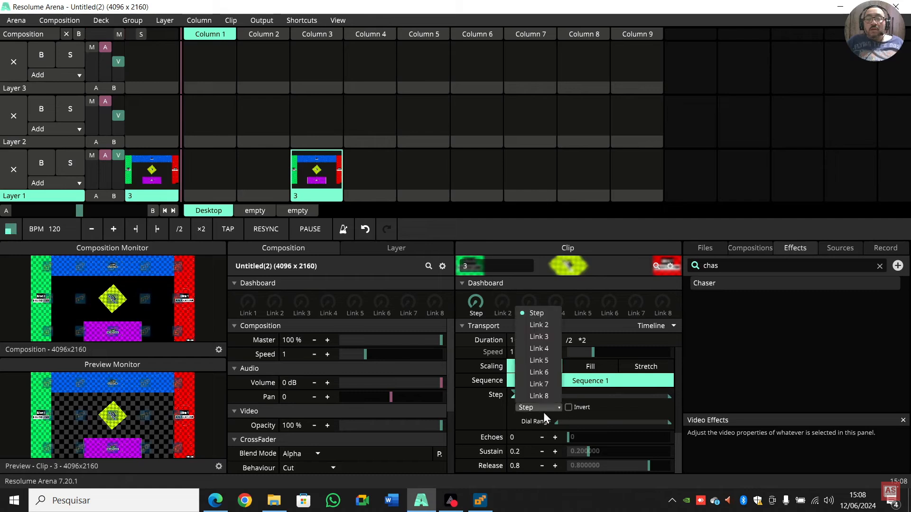
left_click(556, 323)
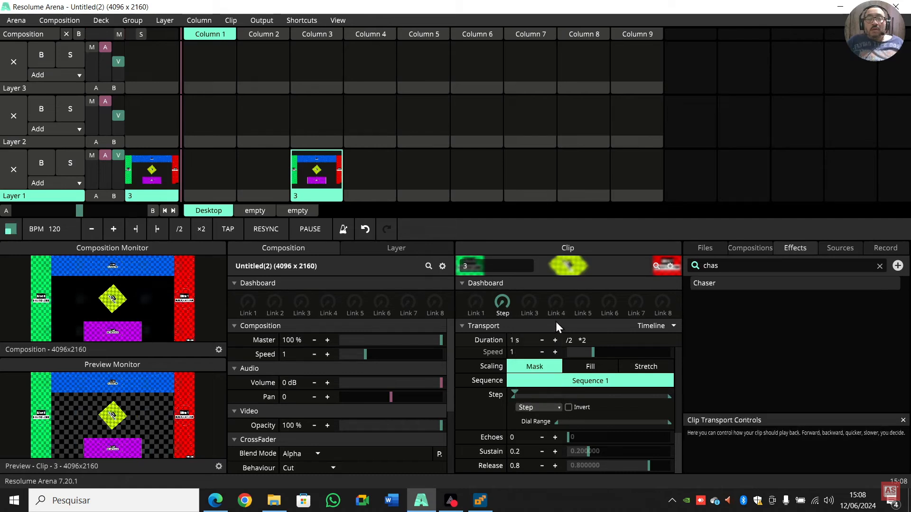
Set the Chaser effect's Step parameter to animate with Timeline instead of the dashboard link.
scroll(545, 393, "down", 4)
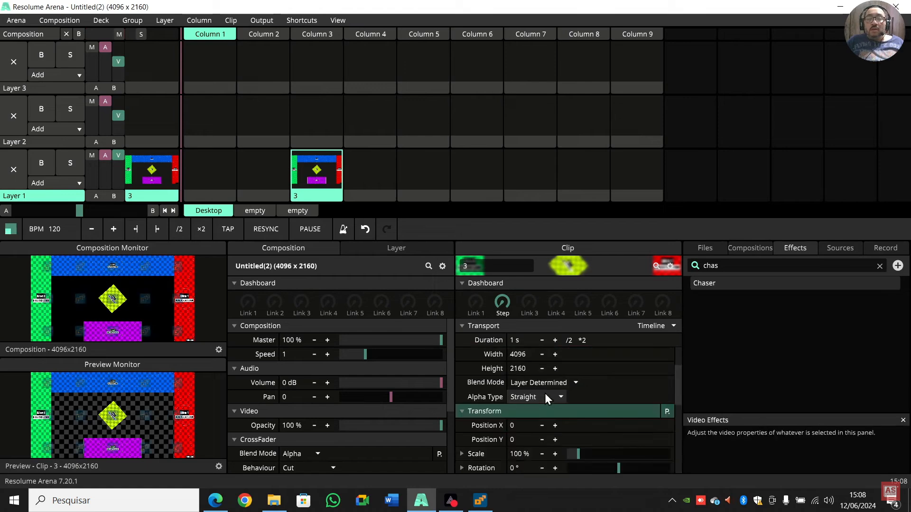
scroll(545, 394, "down", 5)
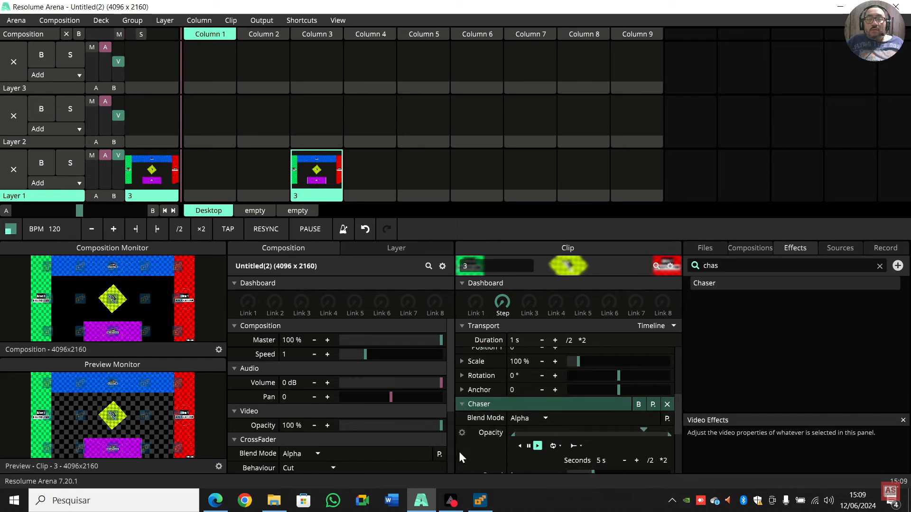
scroll(463, 446, "down", 3)
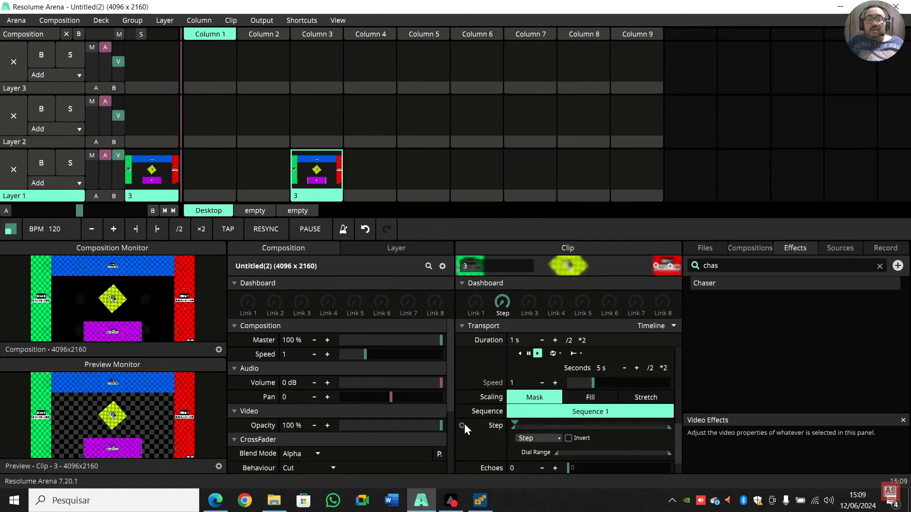
left_click(463, 426)
left_click(430, 289)
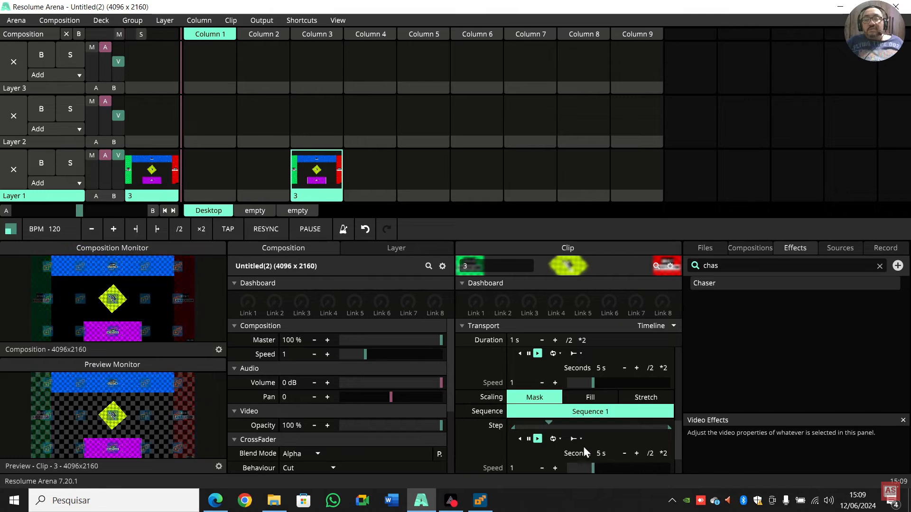
scroll(598, 444, "down", 1)
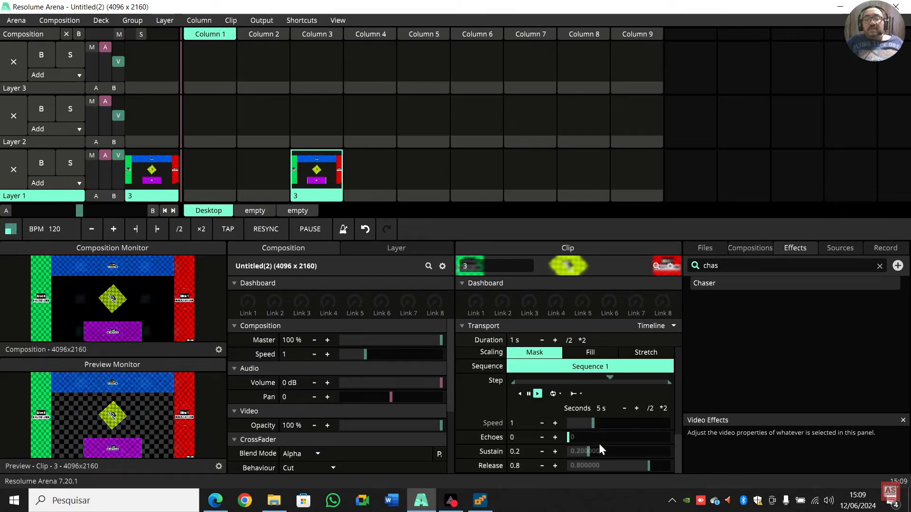
Lower the Chaser effect's Sustain to 0.12.
mouse_move(587, 453)
left_mouse_down()
mouse_move(609, 455)
mouse_move(579, 461)
left_mouse_up()
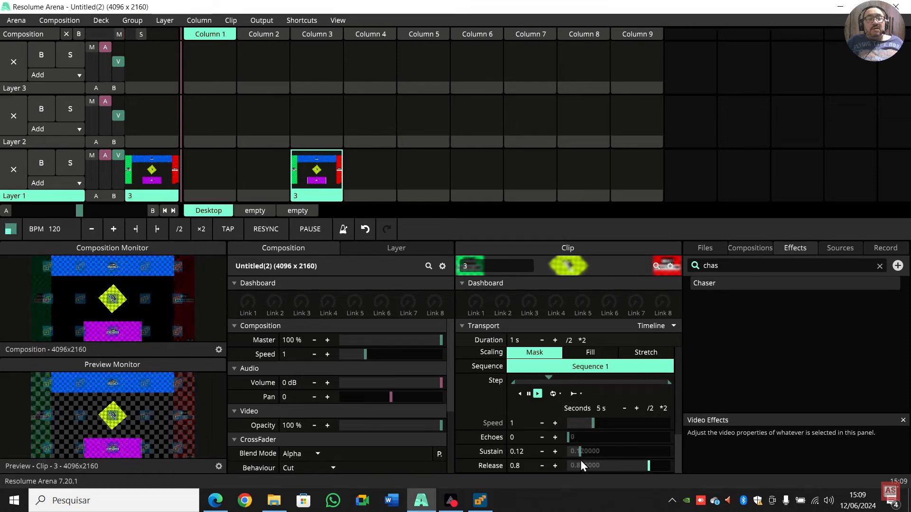
Switch to the Chaser program and turn off the tall left and right slices in step 1 of Sequence 1.
left_click(481, 501)
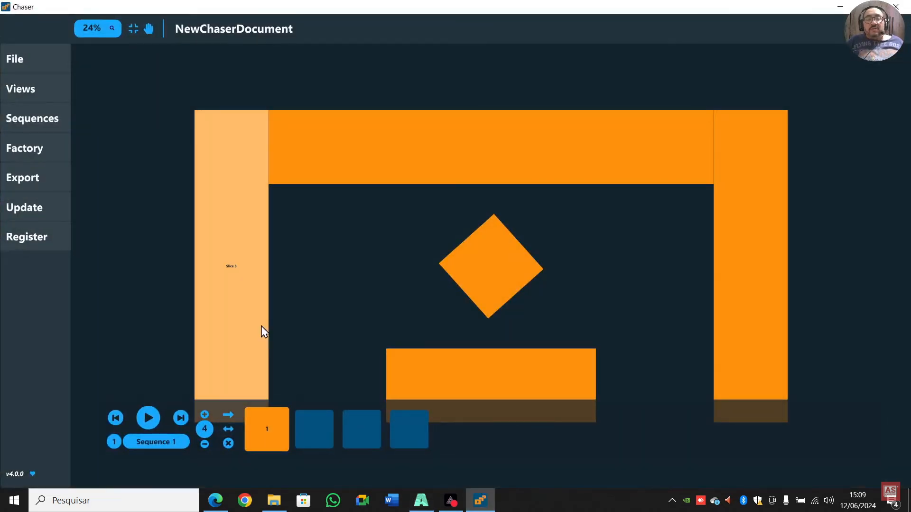
left_click(237, 296)
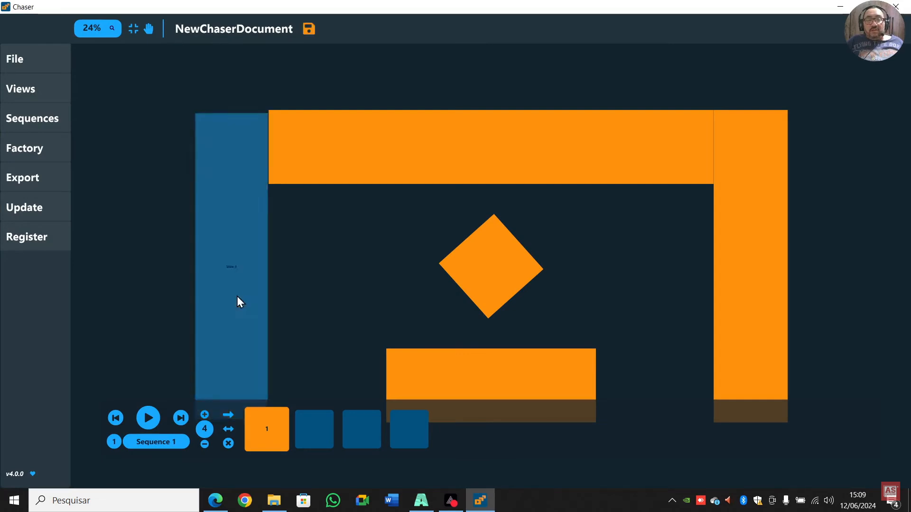
left_click(757, 223)
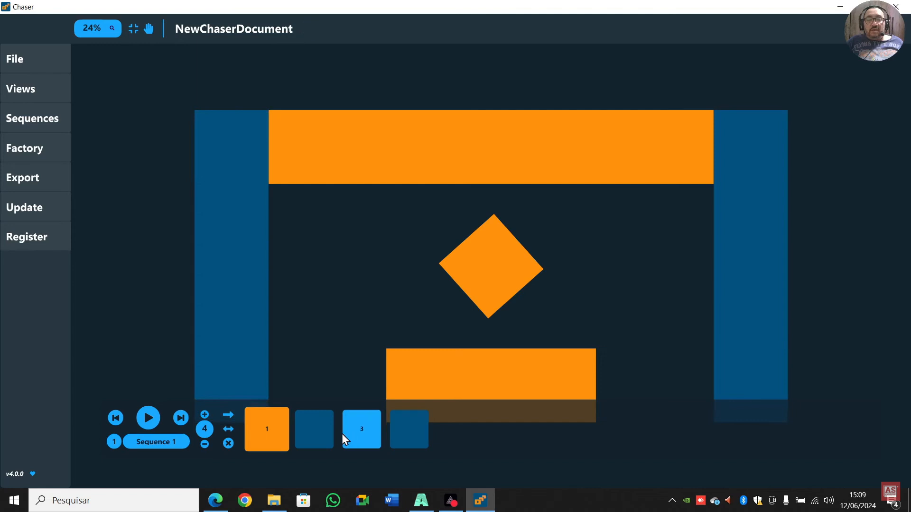
In step 2 of the sequence, turn on both tall side slices and turn off the upper horizontal and diamond slices.
left_click(328, 435)
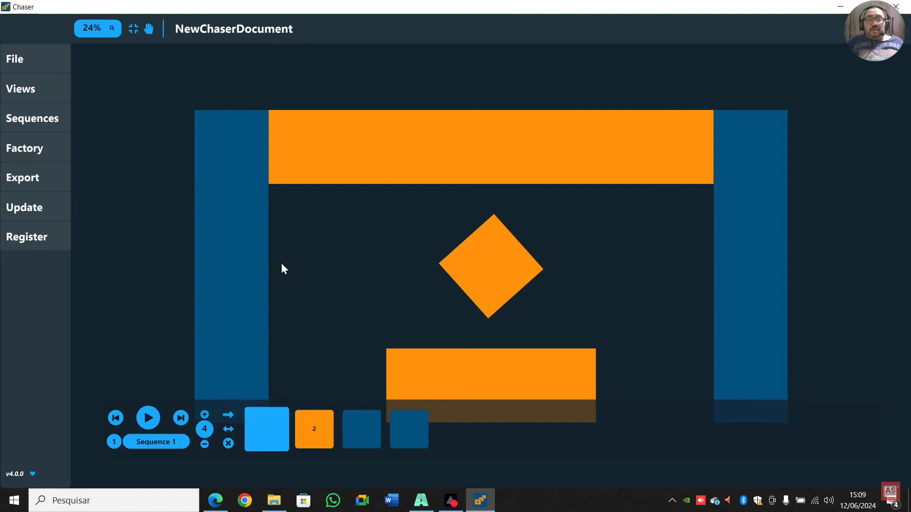
left_click(261, 268)
left_click(778, 249)
left_click(600, 168)
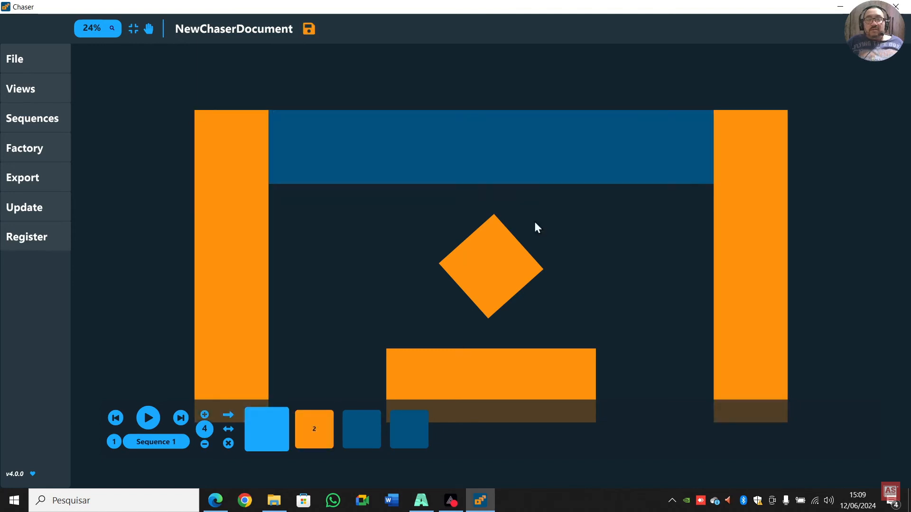
left_click(521, 275)
Turn on the diamond slice in step 4 of the sequence and play Sequence 1 to preview it.
left_click(359, 441)
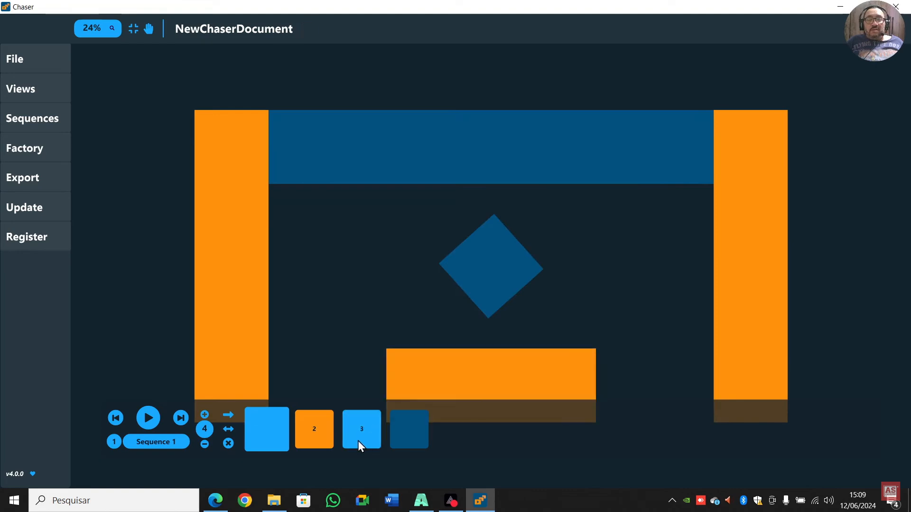
left_click(359, 439)
left_click(407, 428)
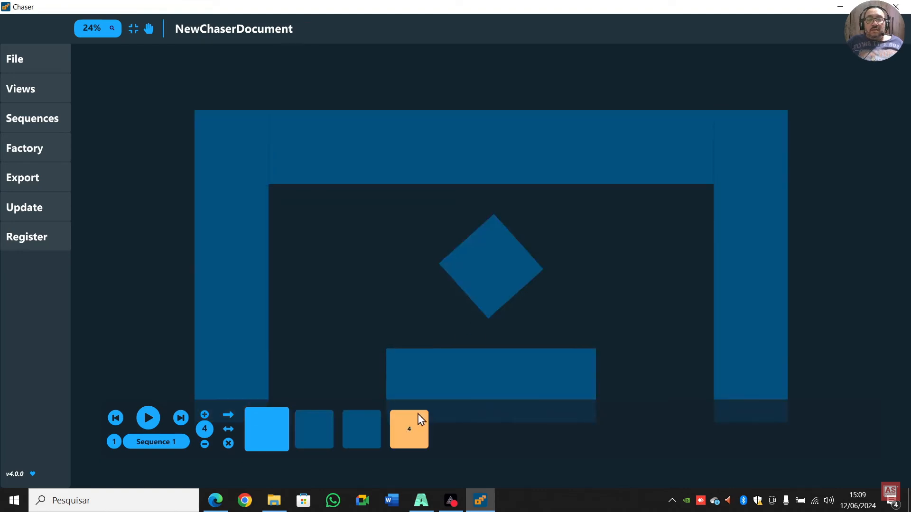
left_click(484, 261)
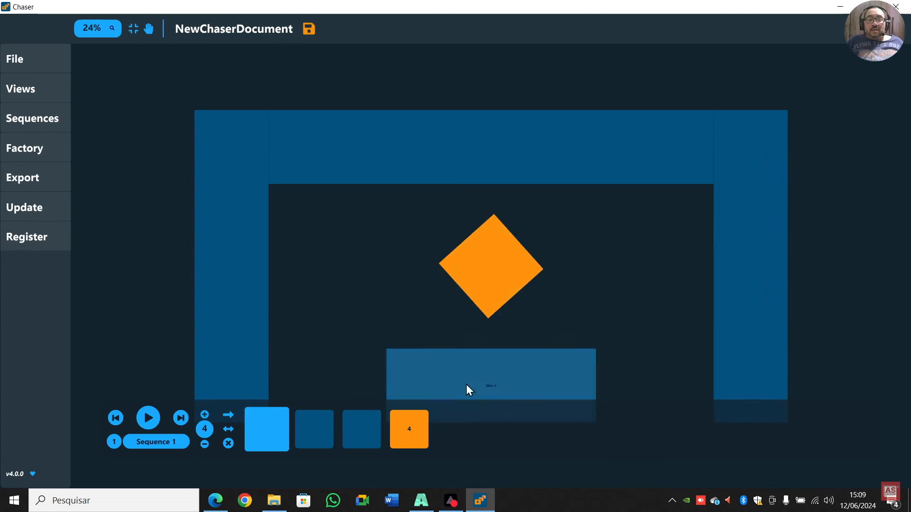
left_click(145, 418)
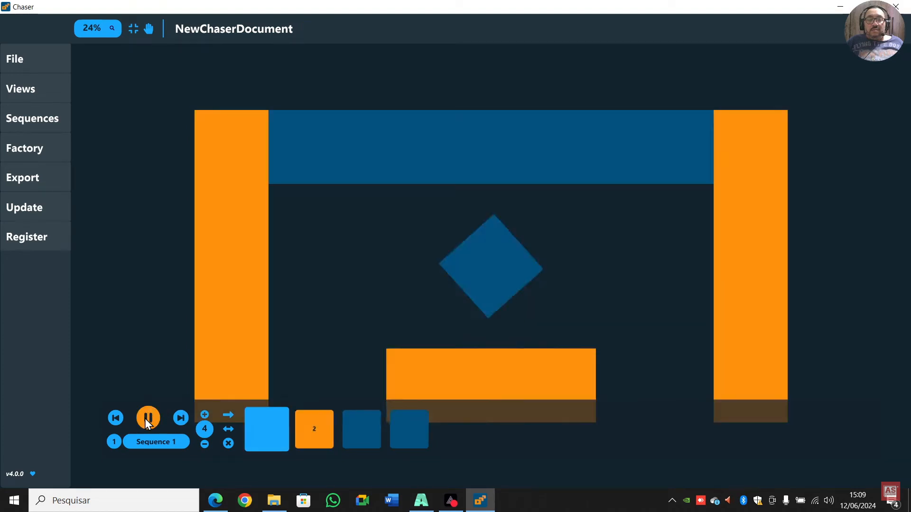
Return to Resolume Arena and replace the clip's Chaser effect with a fresh one, with its scaling set to Mask.
left_click(841, 6)
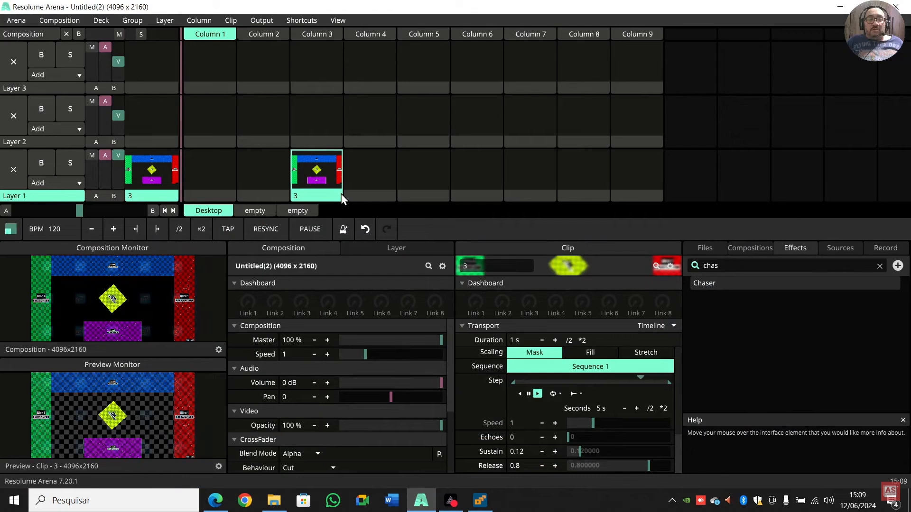
left_click(545, 371)
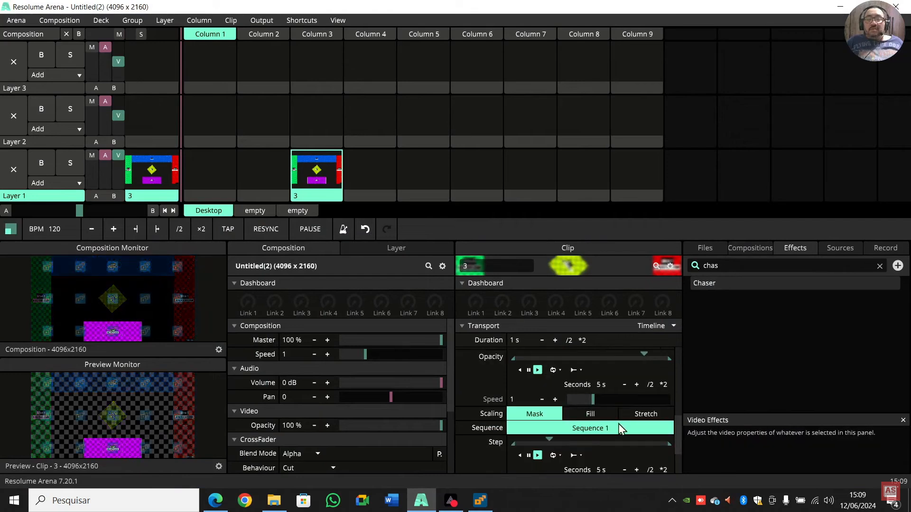
scroll(627, 389, "up", 3)
scroll(667, 422, "up", 2)
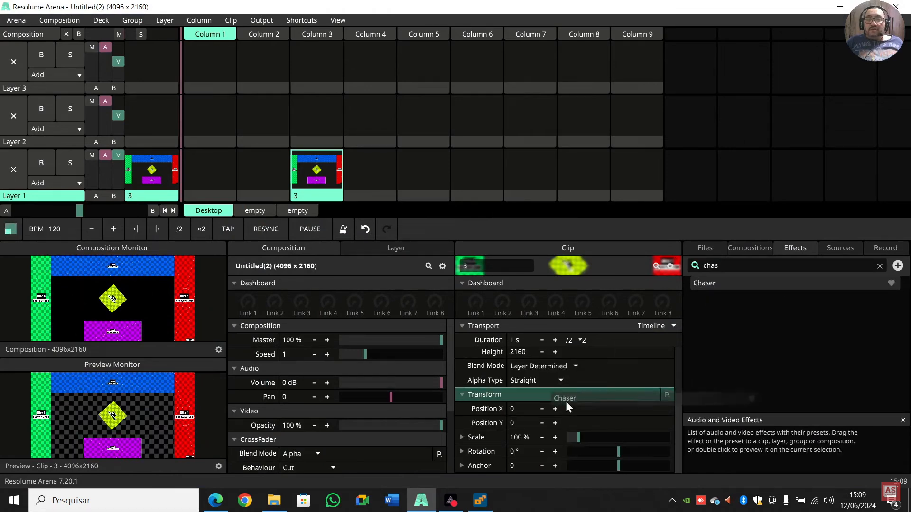
left_click_drag(565, 401, 565, 404)
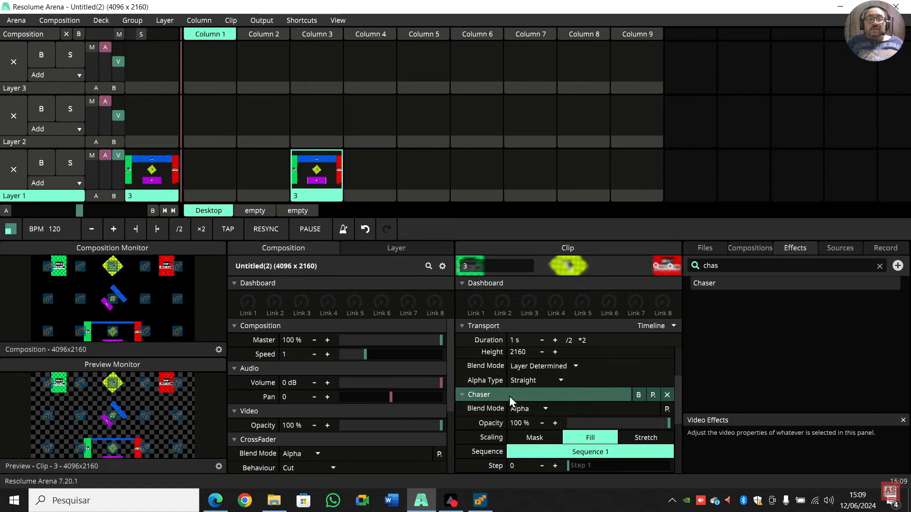
left_click(540, 442)
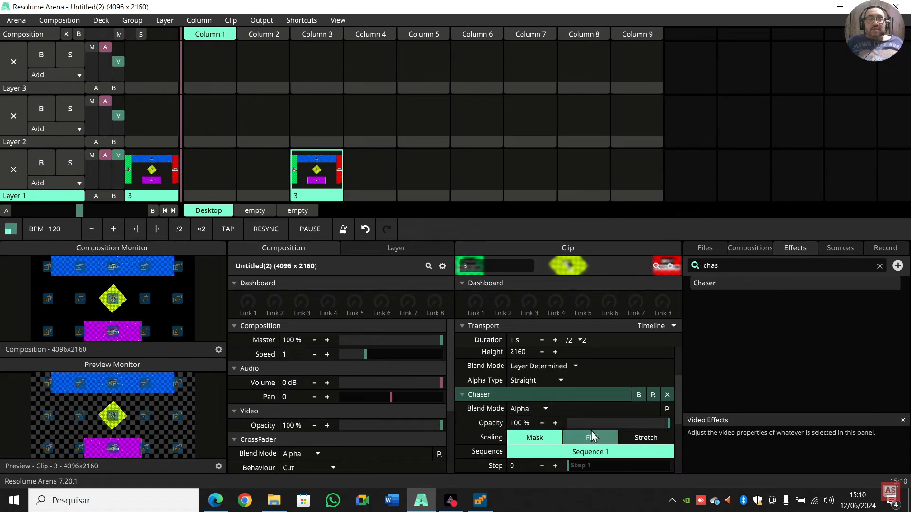
Try Timeline as the new Chaser effect's Step animation, and change it to BPM Sync.
scroll(593, 427, "down", 2)
scroll(594, 426, "up", 1)
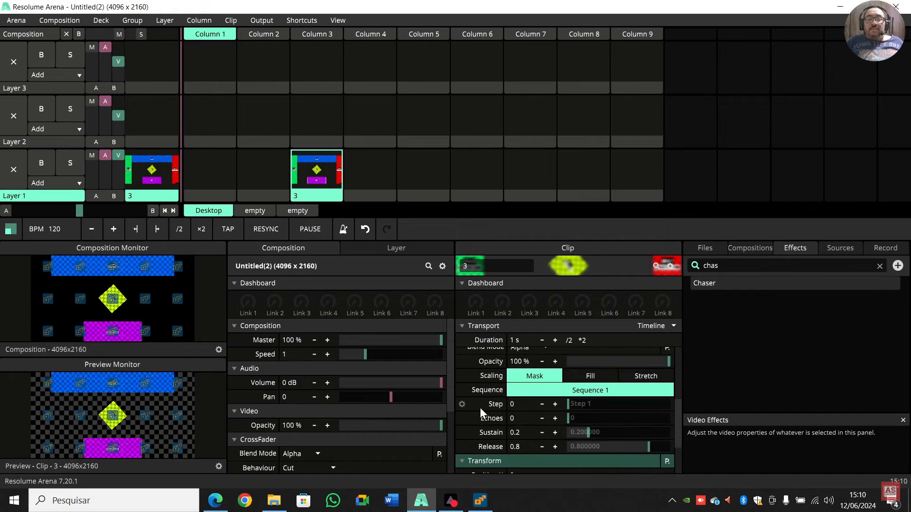
left_click(465, 404)
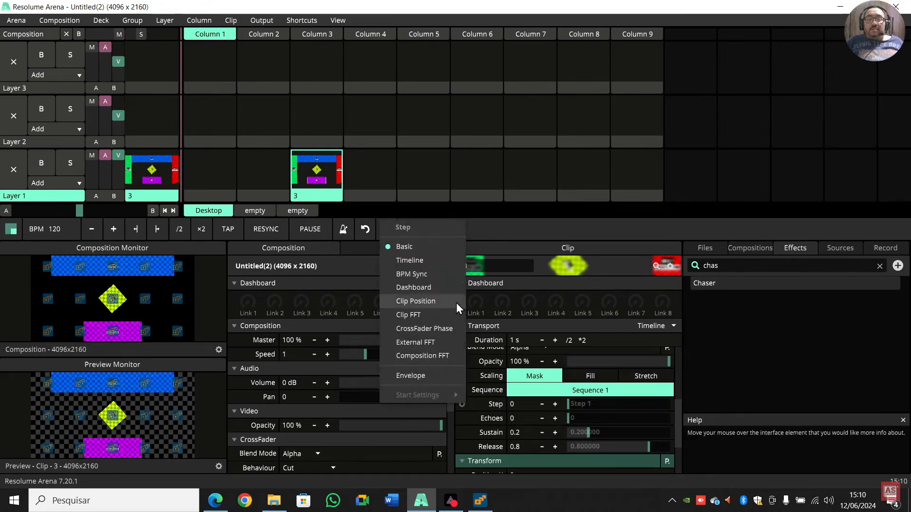
left_click(446, 261)
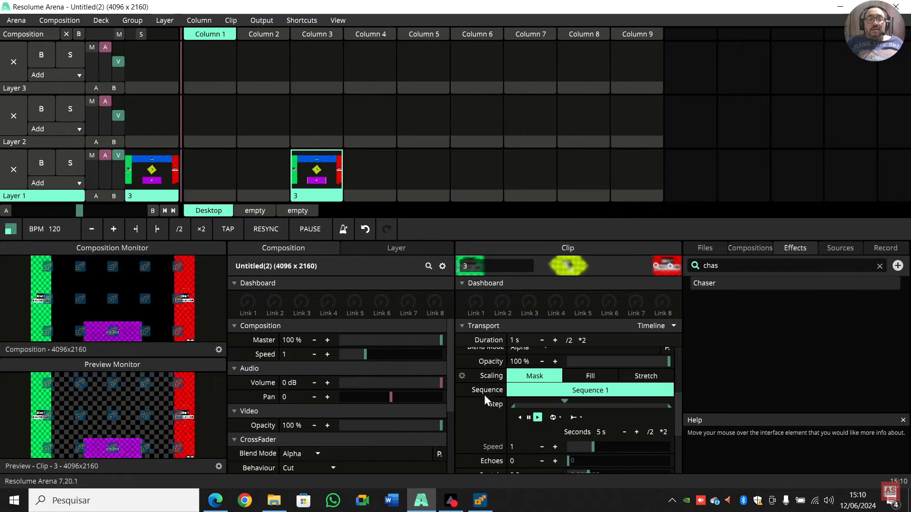
left_click(461, 404)
left_click(451, 261)
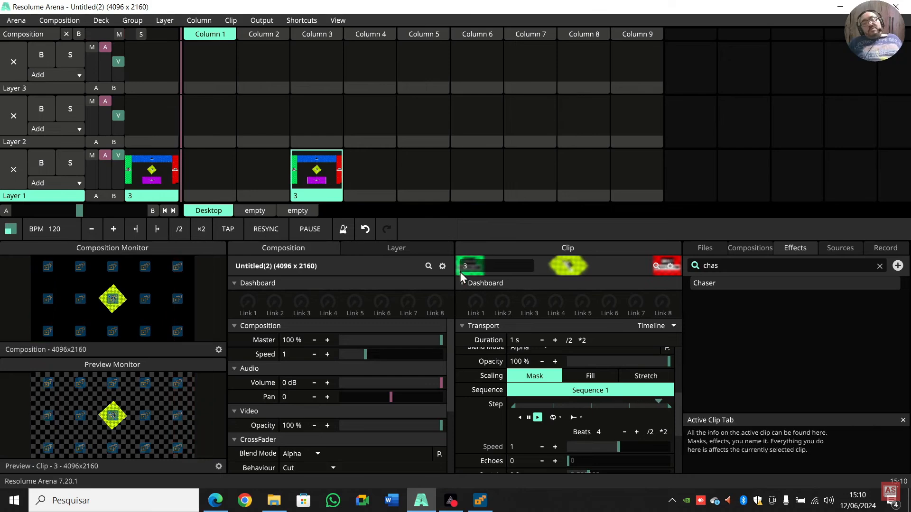
Check the Chaser animation across the five slices in the Advanced Output window, and save and close it.
left_click(269, 22)
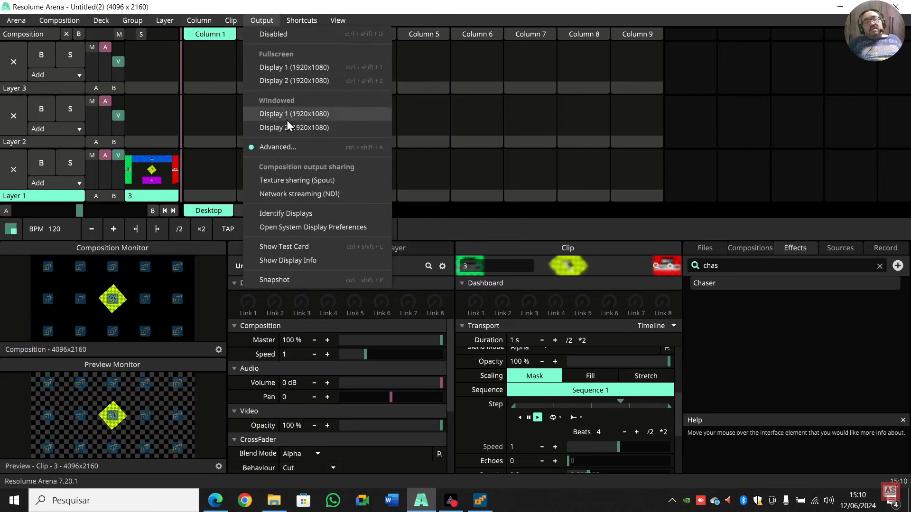
left_click(306, 147)
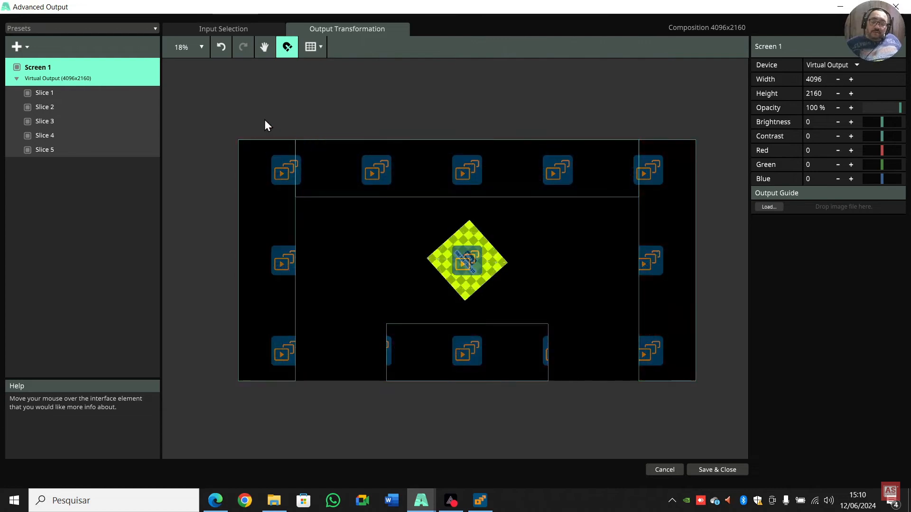
left_click(712, 470)
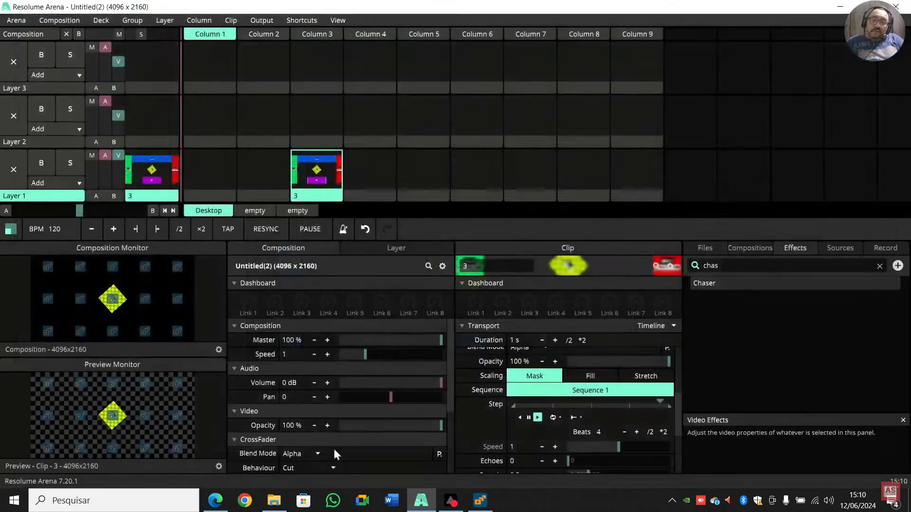
Switch to File Explorer and open the video folder inside SOFTWARE GERAL on the Arquivos (D:) drive.
left_click(274, 500)
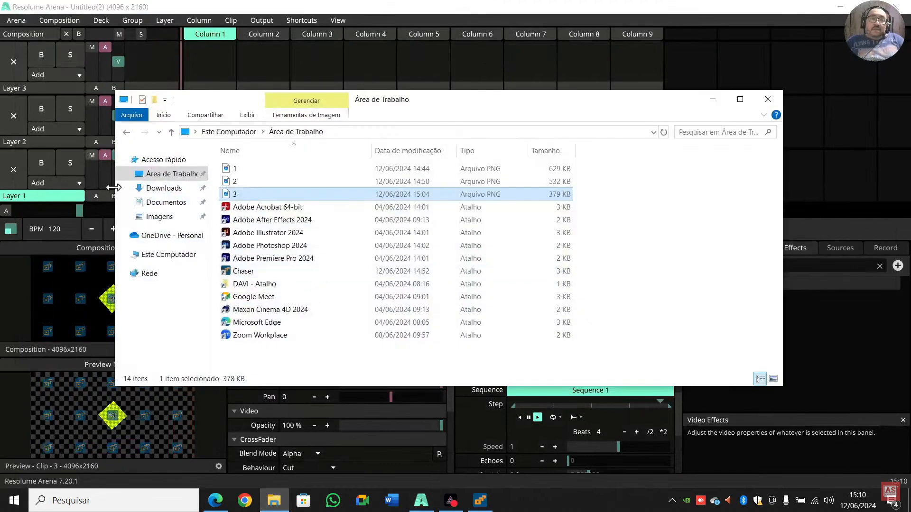
left_click(170, 180)
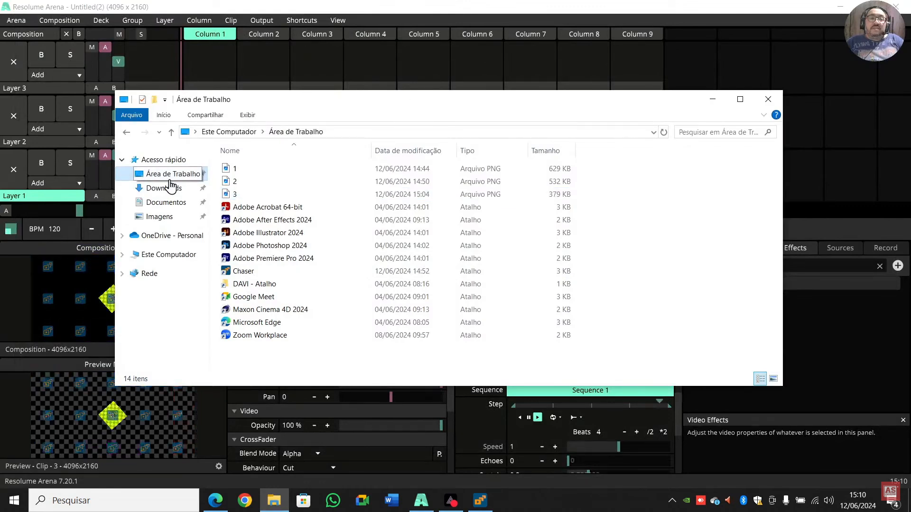
left_click(160, 257)
left_click(417, 286)
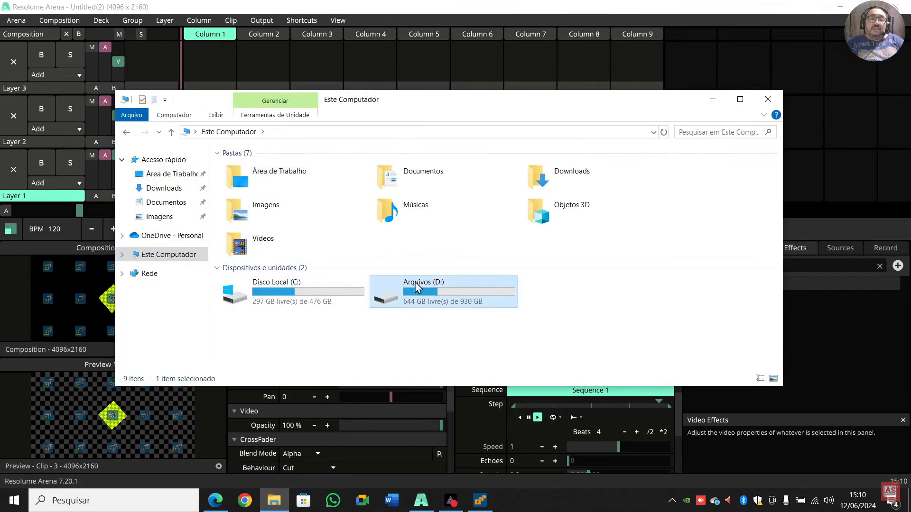
double_click(416, 286)
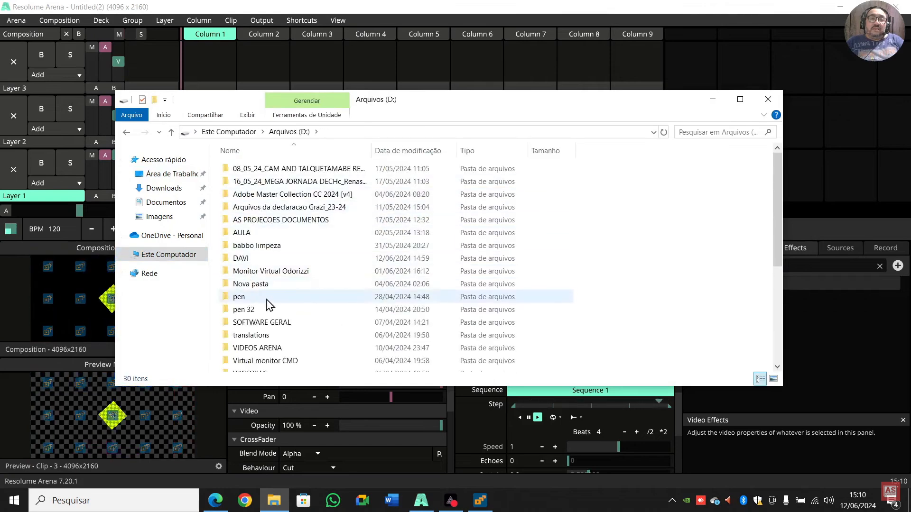
double_click(261, 321)
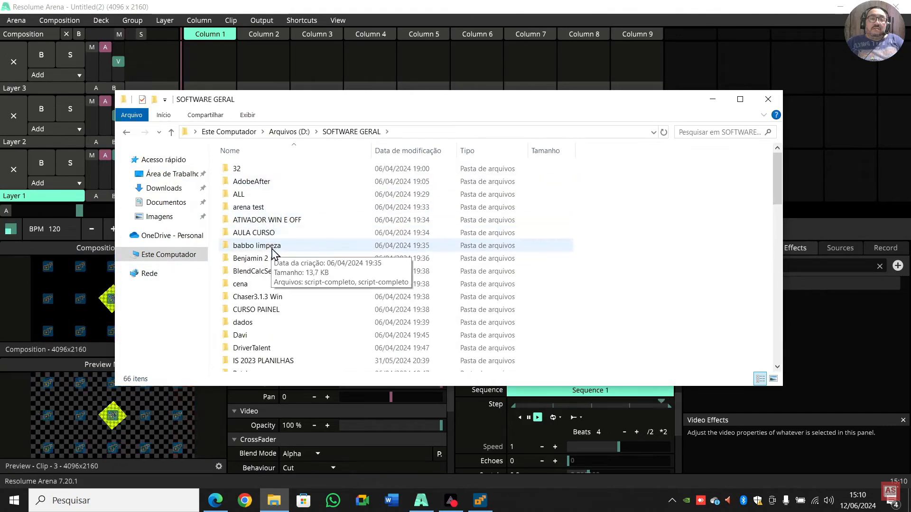
scroll(287, 299, "down", 1)
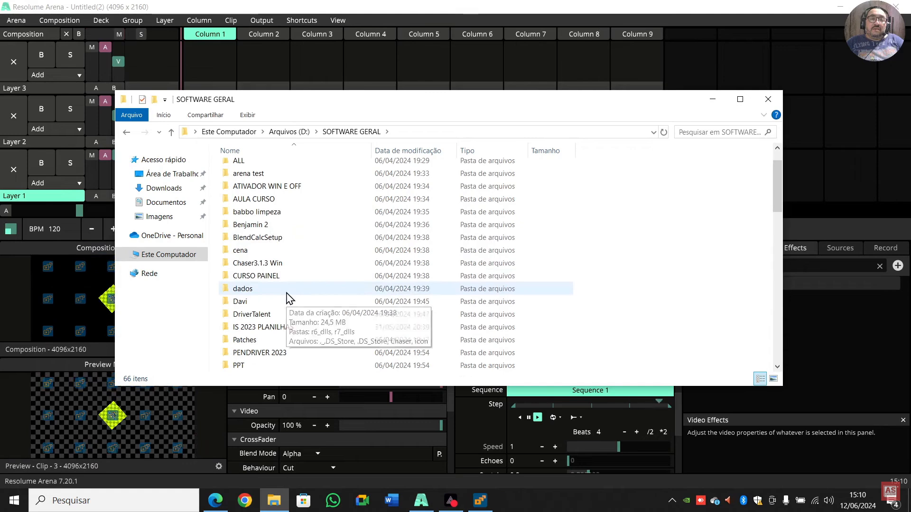
scroll(288, 299, "down", 2)
double_click(247, 325)
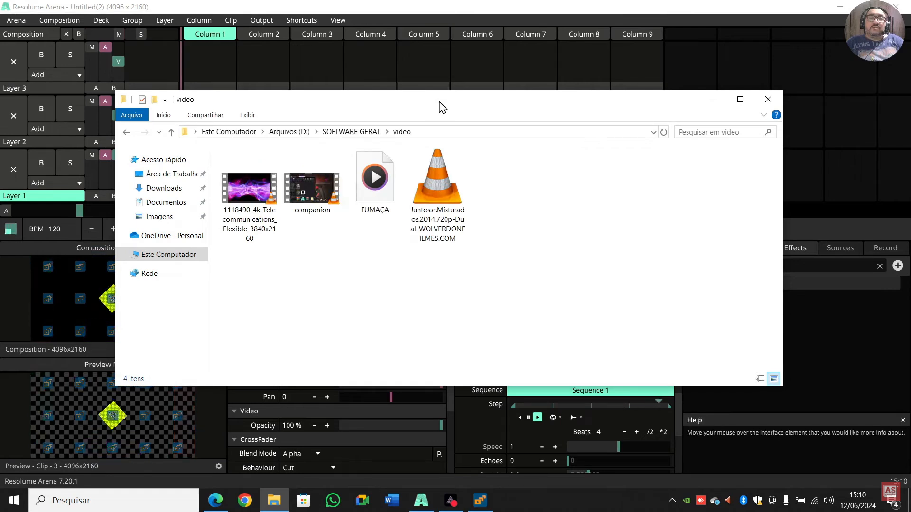
Load the video 1118490_4k_Telecommunications_Flexible_3840x2160 into Layer 1, Column 5 of Resolume Arena and launch the clip.
left_click_drag(438, 103, 490, 219)
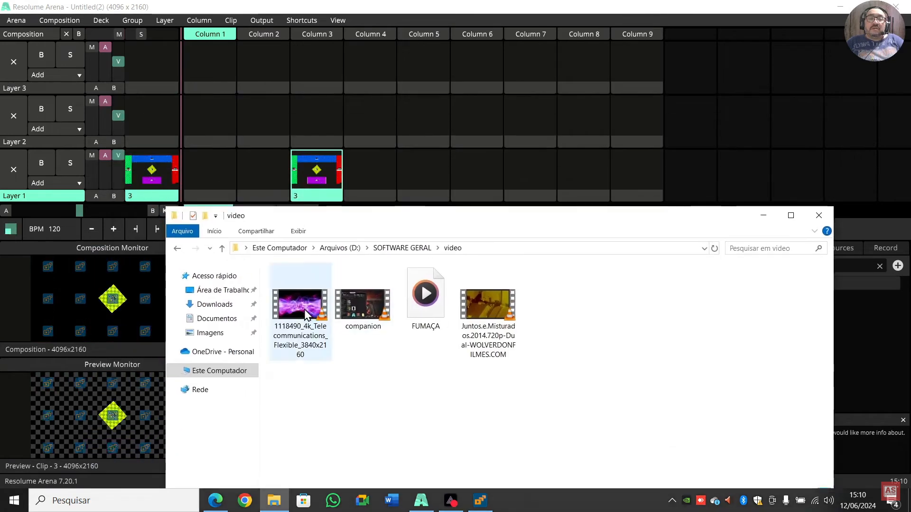
mouse_move(306, 315)
left_mouse_down()
mouse_move(393, 203)
mouse_move(403, 172)
mouse_move(401, 202)
mouse_move(299, 330)
left_mouse_up()
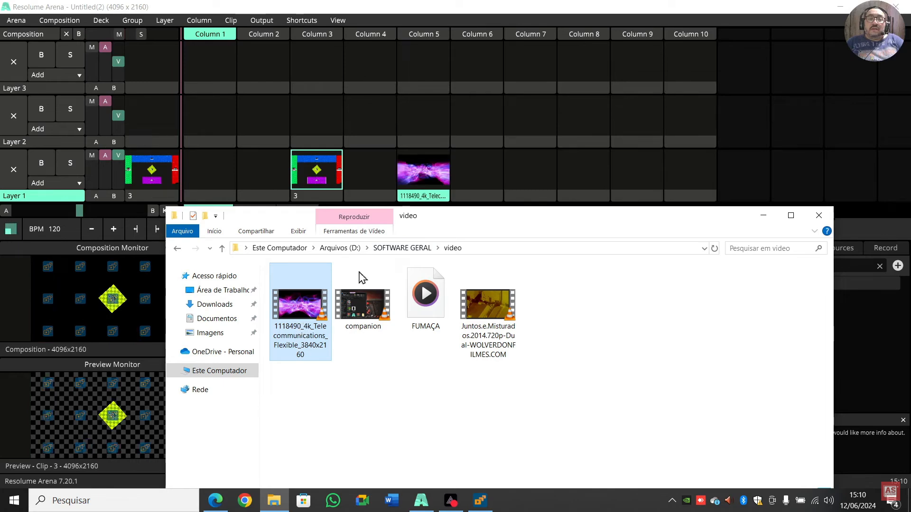
left_click(429, 180)
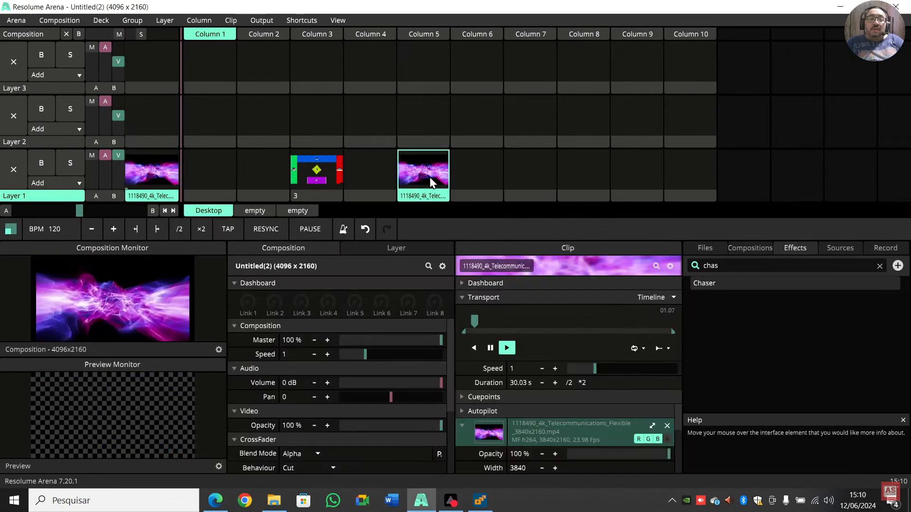
Examine how the 4K video fills the slices in the Advanced Output window, and save and close it.
left_click(255, 21)
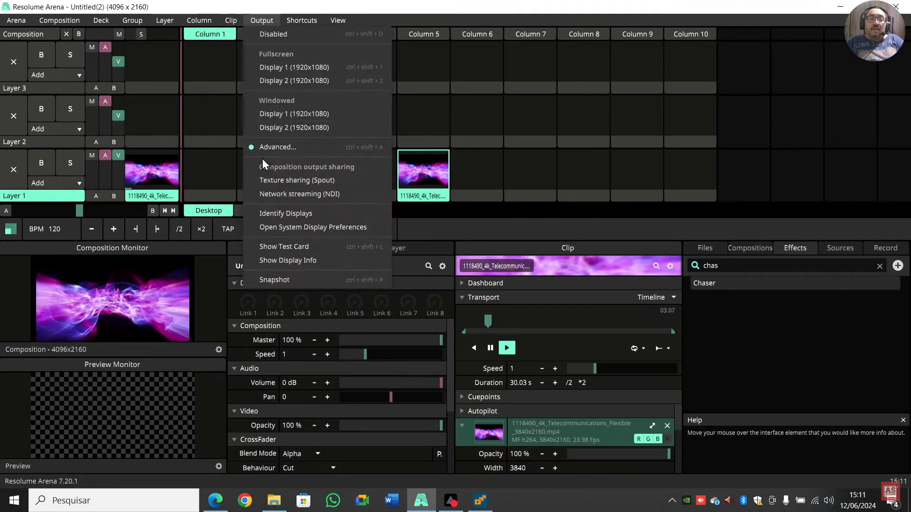
left_click(280, 148)
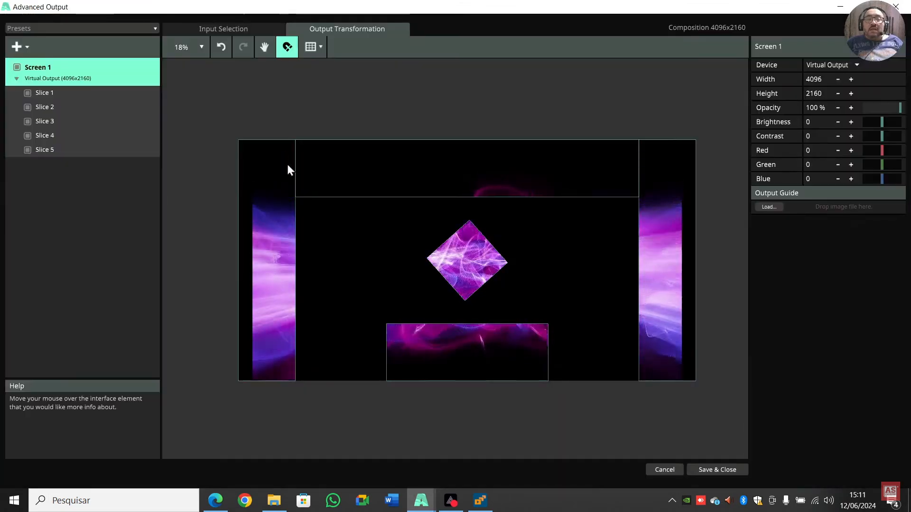
left_click(703, 471)
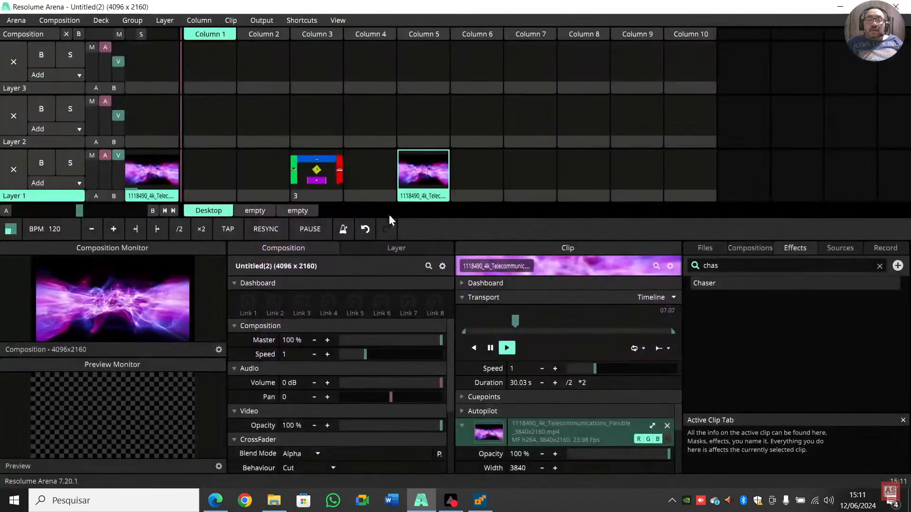
Scale the video clip in Column 5 to 4096 x 2304 and add the Chaser effect to it.
left_click(652, 427)
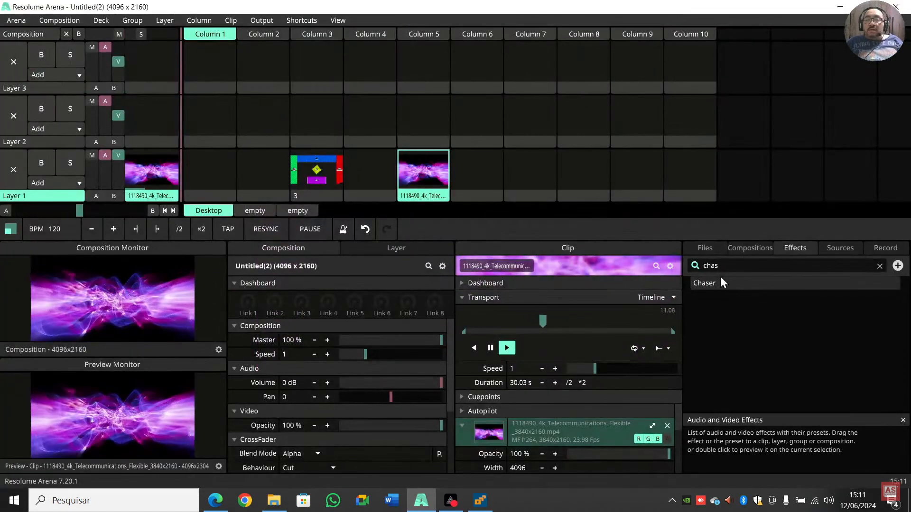
left_click_drag(703, 283, 571, 434)
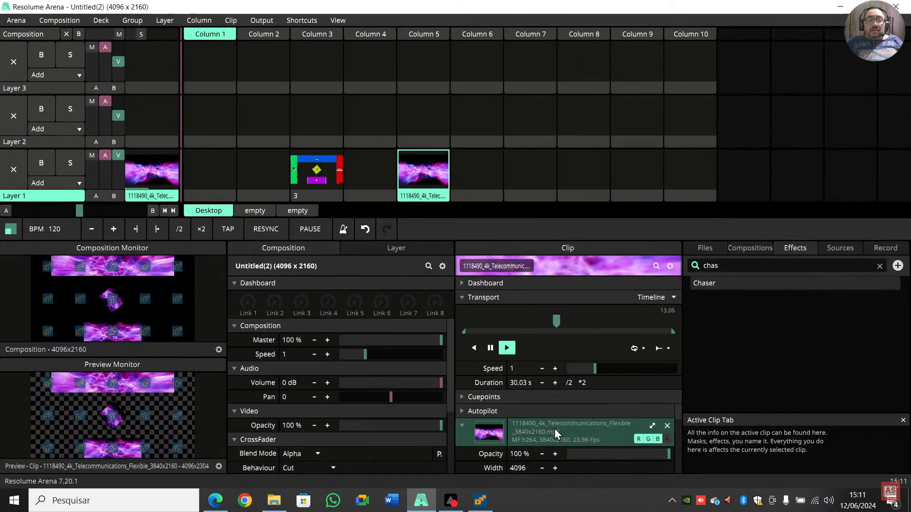
Animate the Step parameter of the video clip's Chaser effect with beat-synced playback over 4 beats.
scroll(536, 433, "down", 1)
scroll(517, 432, "down", 3)
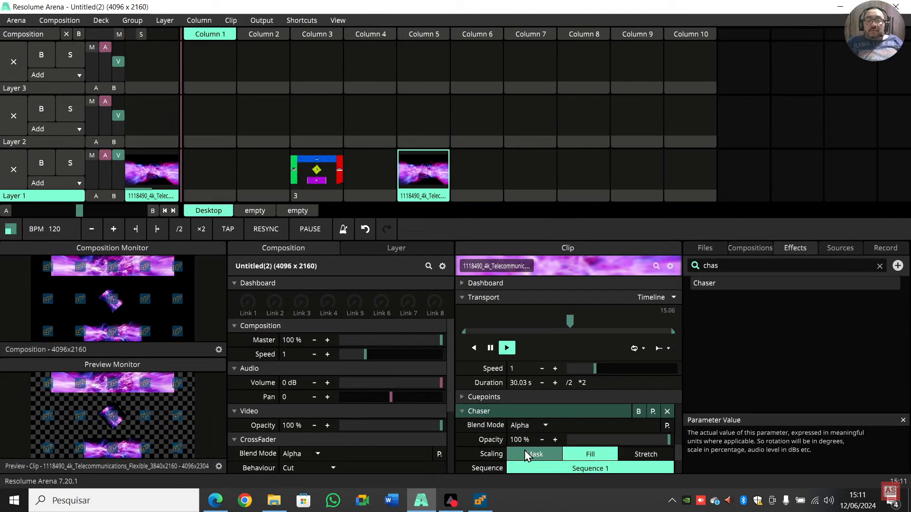
scroll(518, 464, "down", 2)
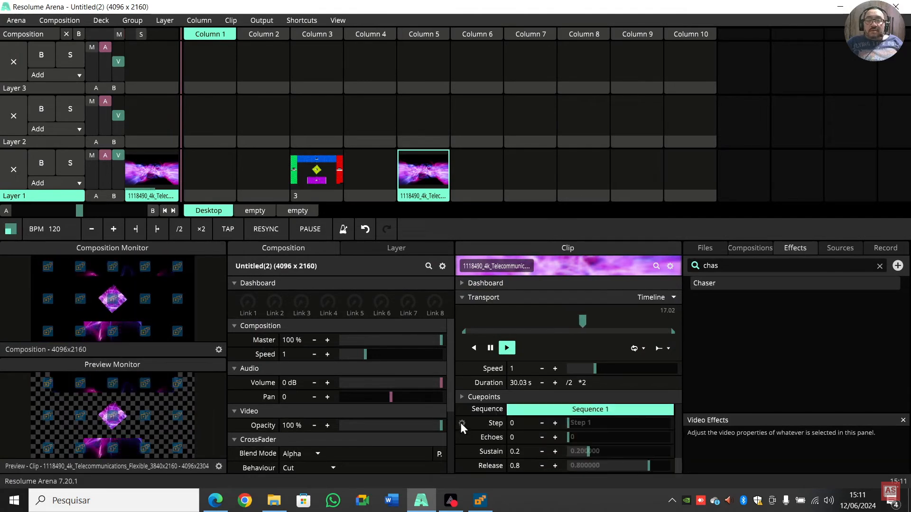
left_click(462, 423)
left_click(424, 296)
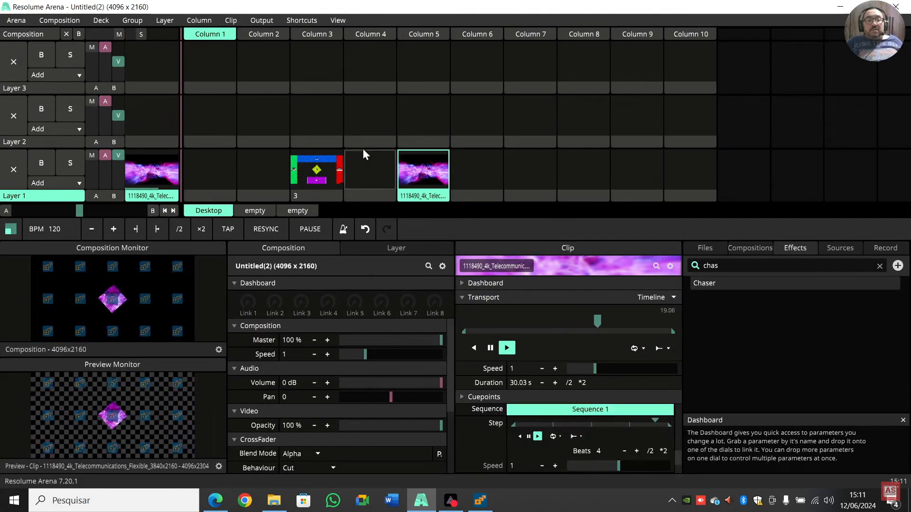
Check the Chaser animation of the video across the slices in the Advanced Output window, and save and close it.
left_click(263, 21)
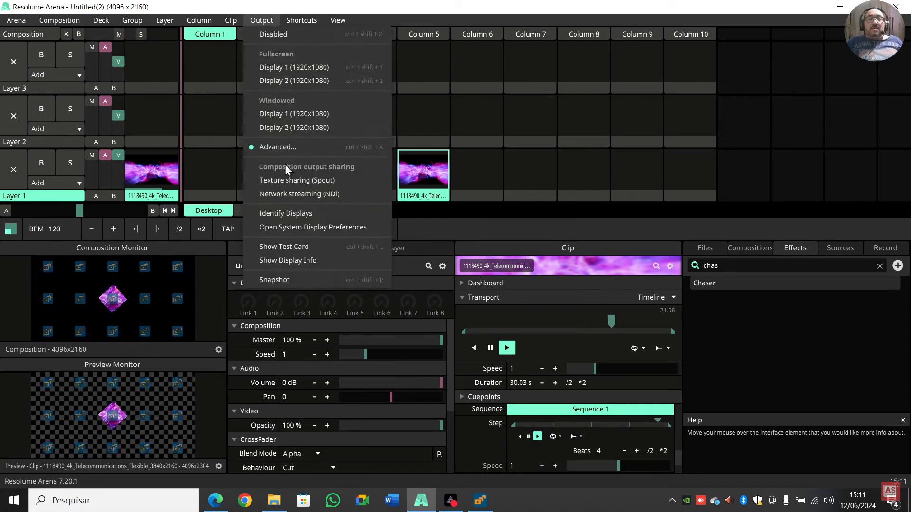
left_click(277, 147)
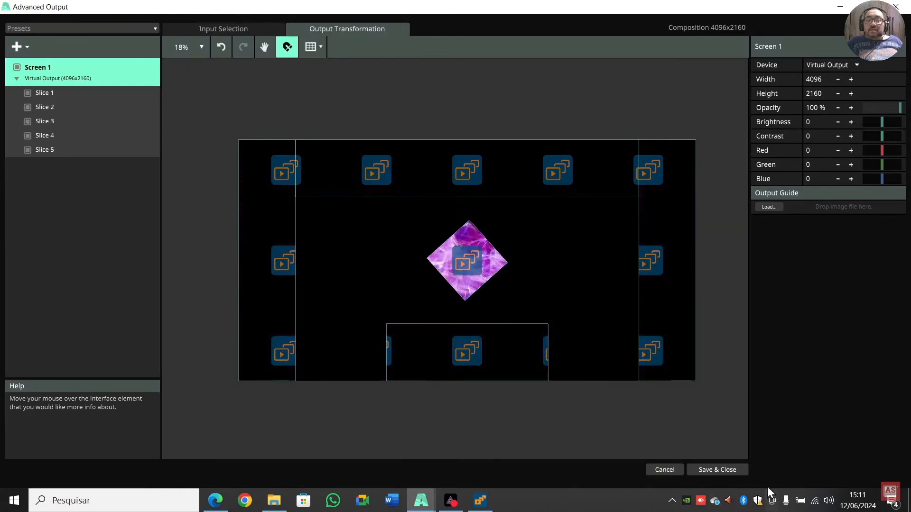
left_click(697, 470)
Collapse the clip's Transport section and stretch the video clip to the composition size of 4096 x 2160.
scroll(617, 406, "down", 3)
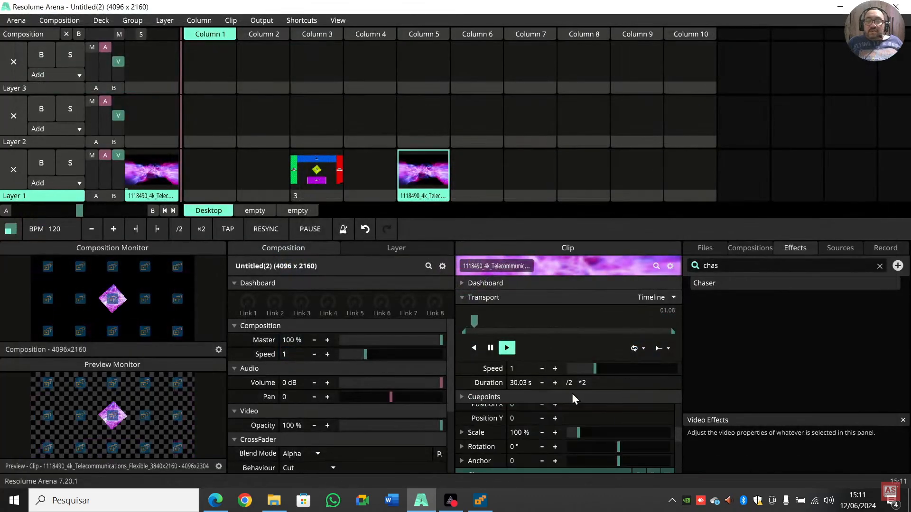
left_click(462, 297)
scroll(575, 386, "up", 4)
scroll(574, 385, "down", 2)
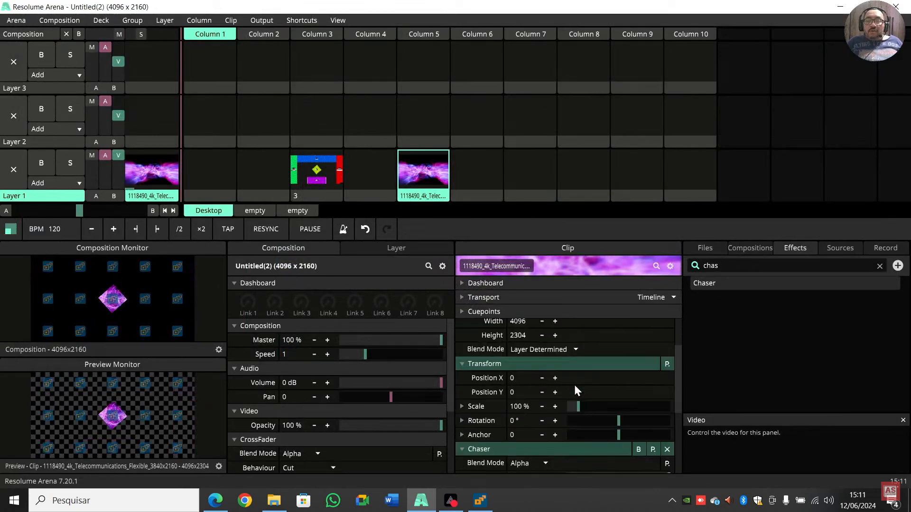
scroll(574, 385, "up", 2)
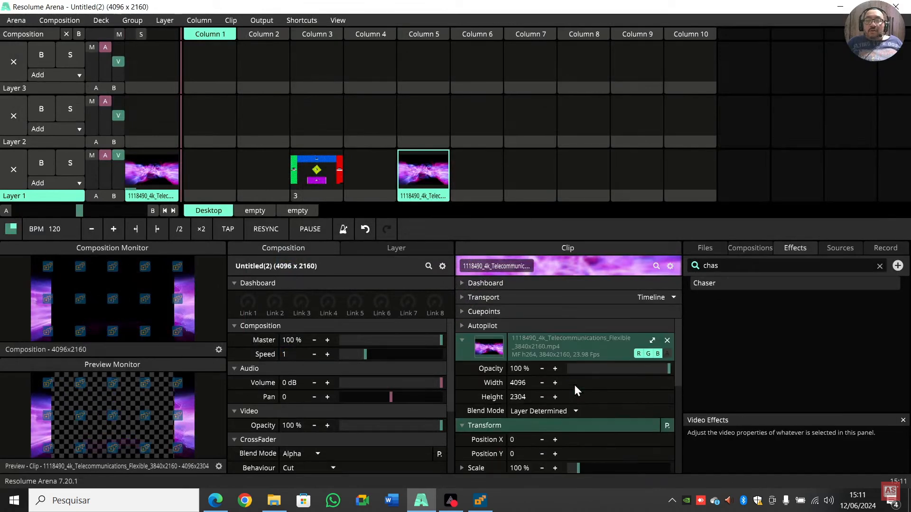
left_click(653, 341)
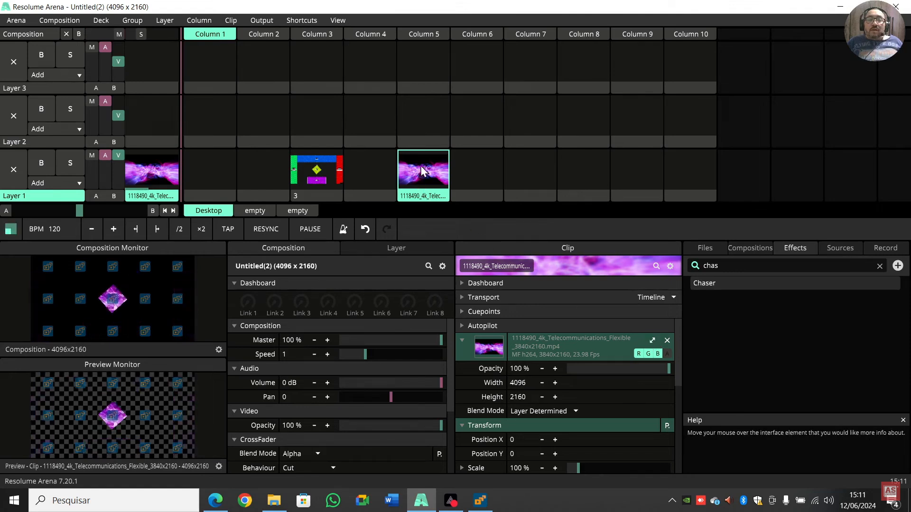
Examine how the 4096 x 2160 video plays through the slices in the Advanced Output window, and save and close it.
left_click(250, 21)
left_click(257, 147)
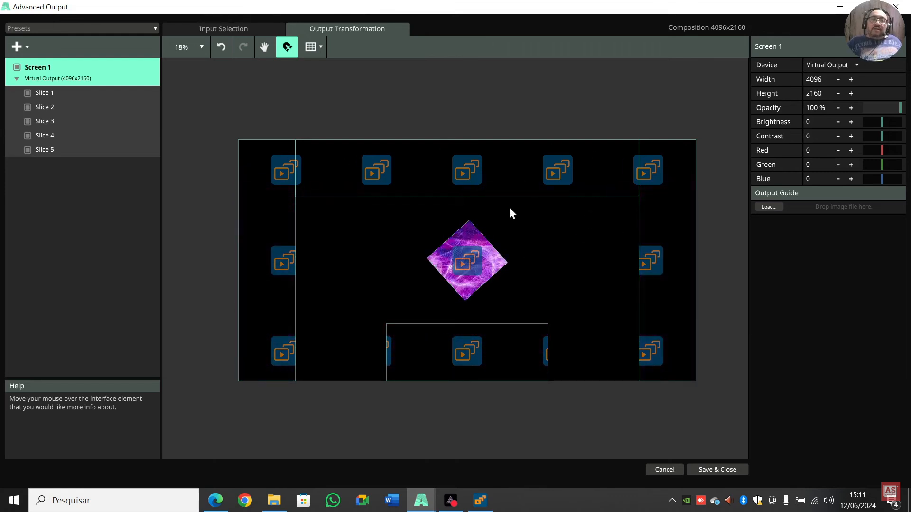
left_click(716, 468)
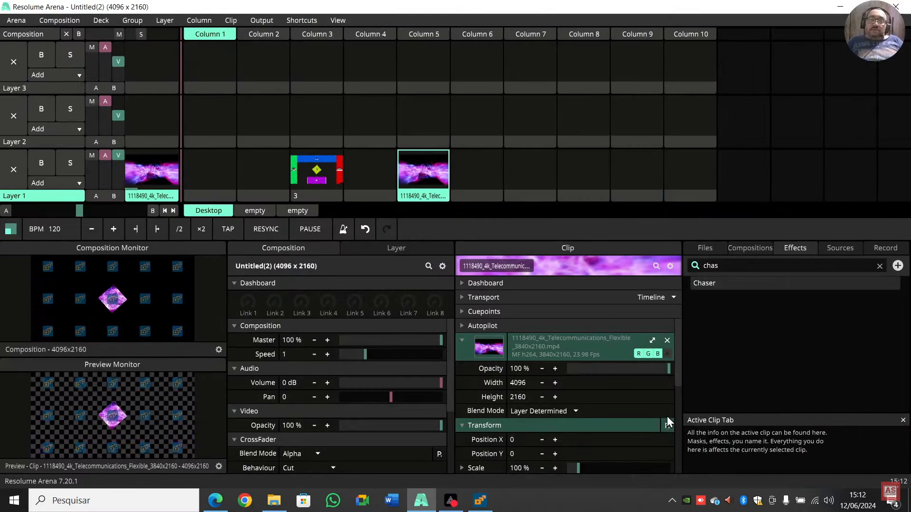
Launch image clip 3 in Layer 1, Column 3.
left_click(332, 169)
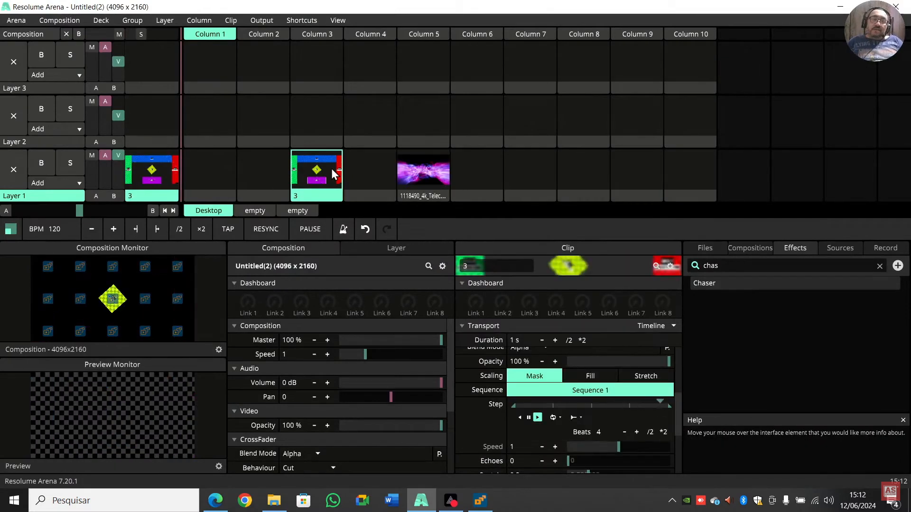